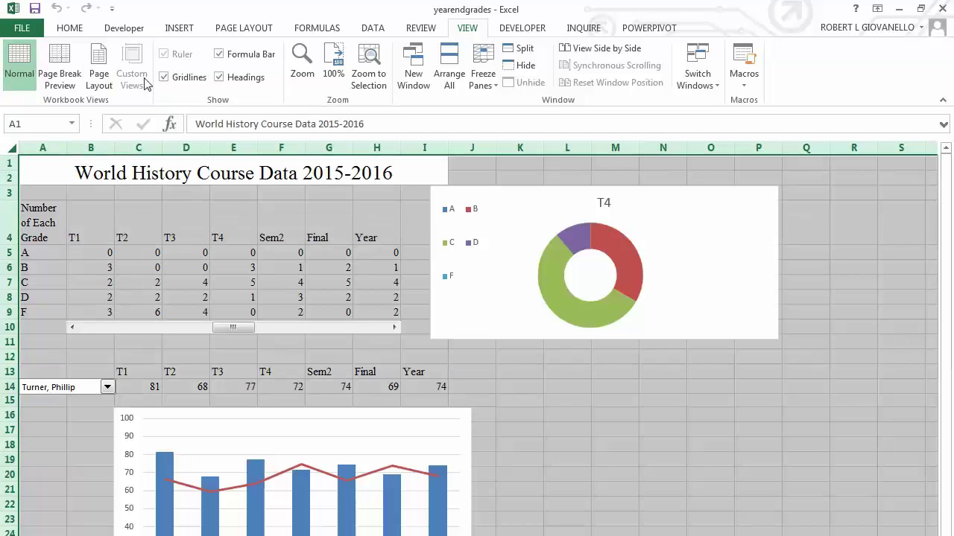
Hide the worksheet gridlines and show them again.
{"action": "left_click", "coordinate": [163, 78]}
{"action": "left_click", "coordinate": [164, 78]}
{"action": "left_click", "coordinate": [587, 471]}
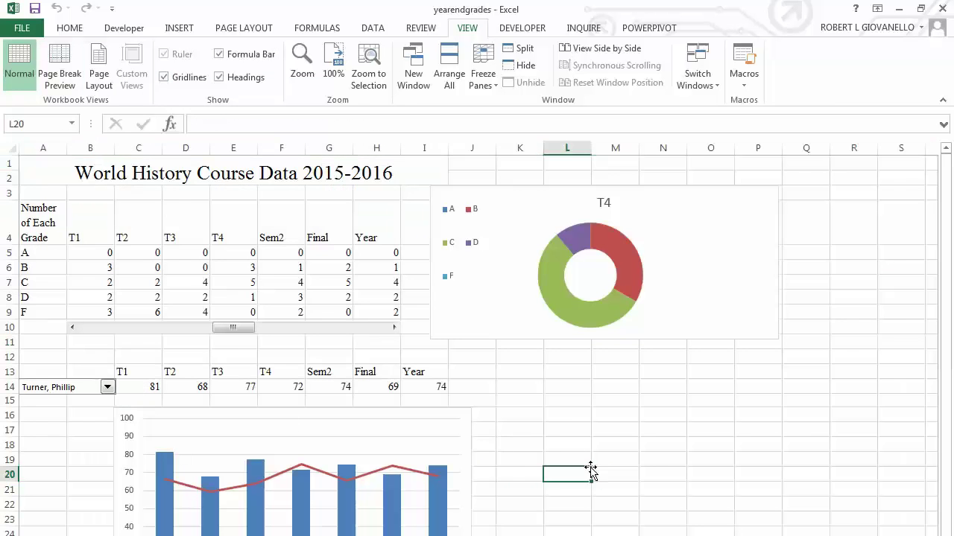
Choose the student listed just above the current one in the row 14 student selector on the dashboard.
{"action": "scroll", "coordinate": [562, 436], "scroll_direction": "down", "scroll_amount": 4}
{"action": "left_click", "coordinate": [112, 178]}
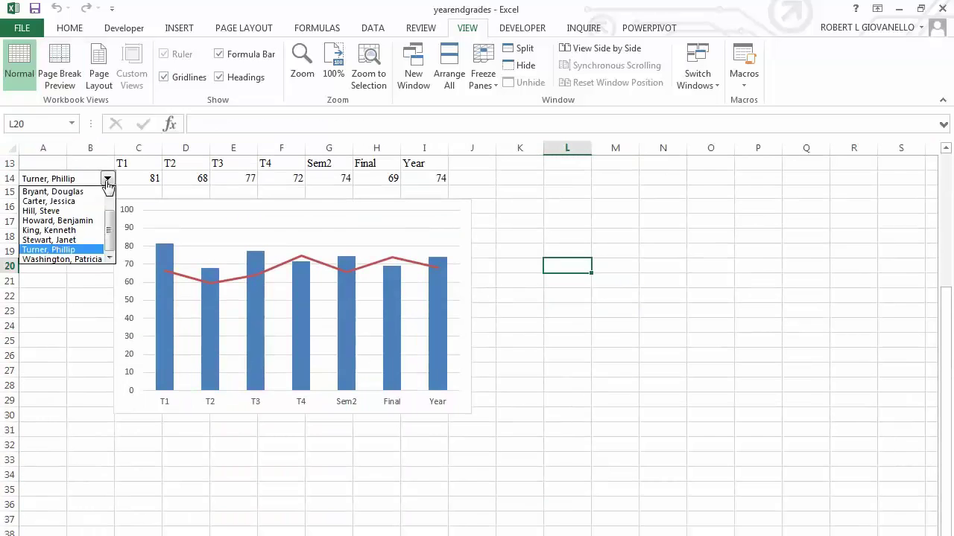
{"action": "left_click", "coordinate": [88, 238]}
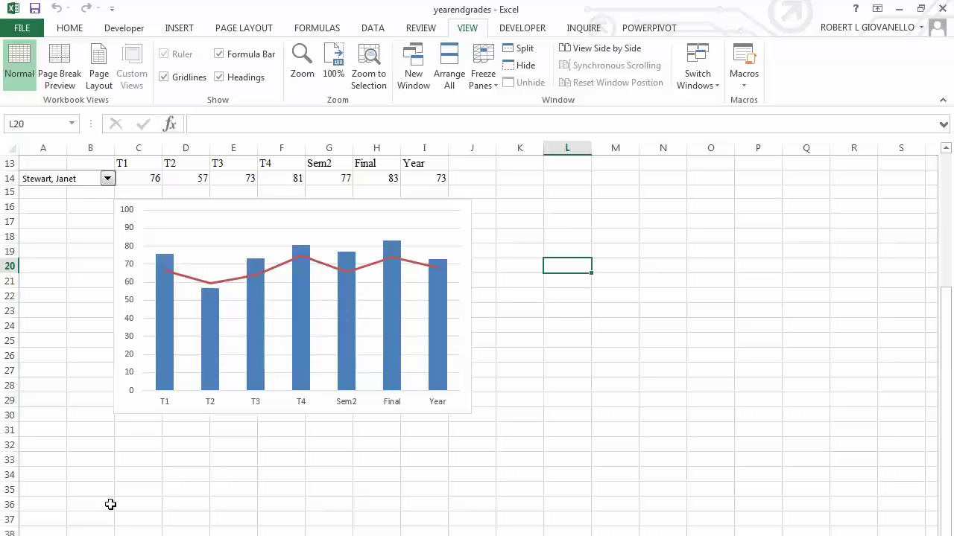
Draw a vertical scroll bar form control over about cells B32 to B40 below the chart and try its down arrow.
{"action": "left_click", "coordinate": [521, 31]}
{"action": "left_click", "coordinate": [279, 85]}
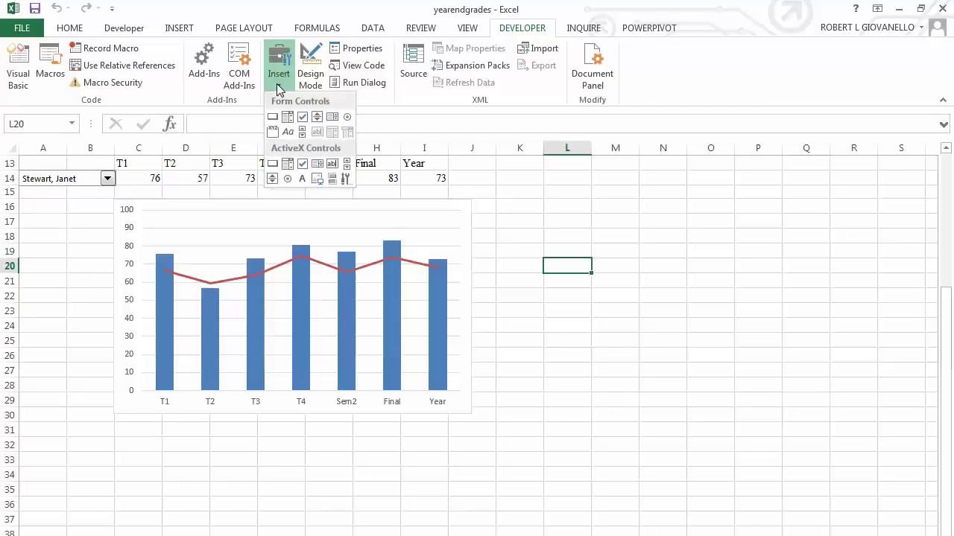
{"action": "left_click", "coordinate": [303, 132]}
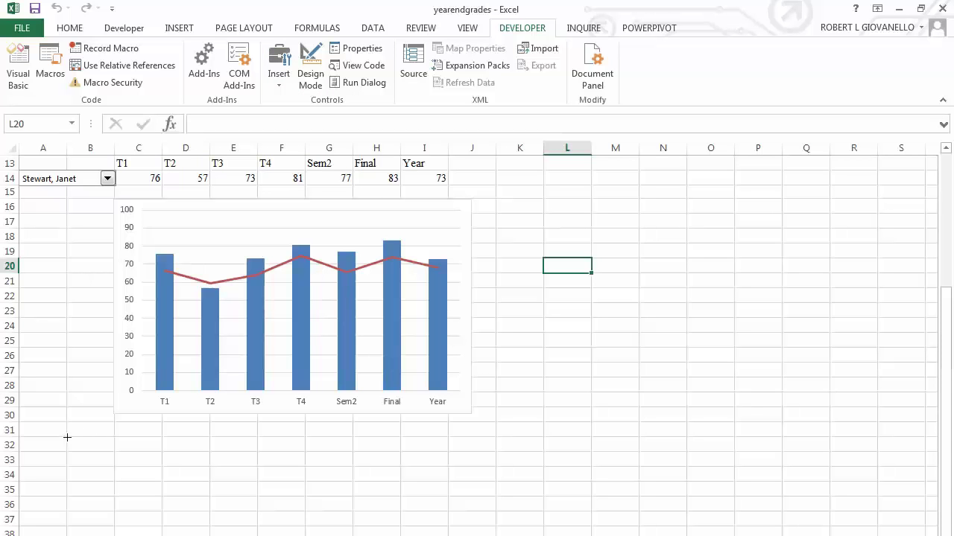
{"action": "left_click_drag", "start_coordinate": [67, 437], "coordinate": [90, 460]}
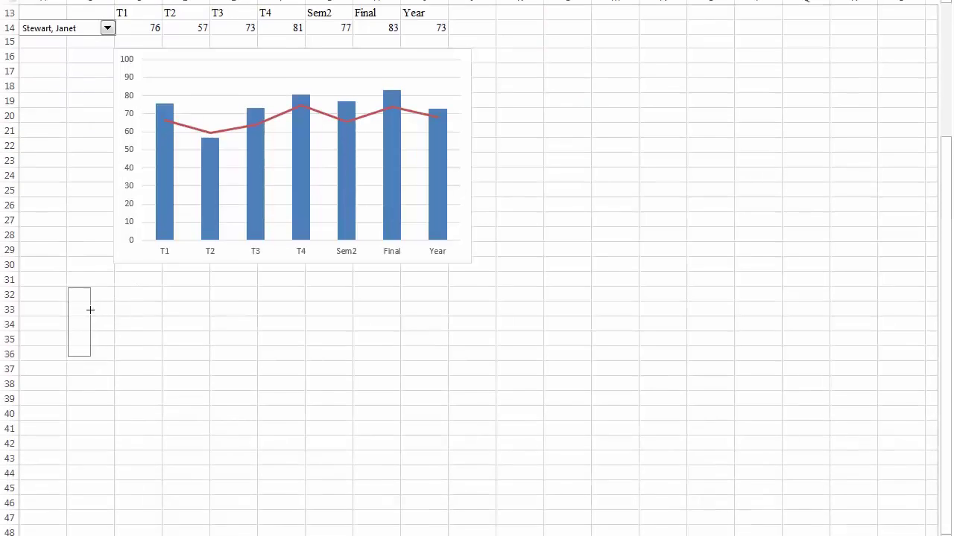
{"action": "left_click_drag", "start_coordinate": [90, 310], "coordinate": [111, 421]}
{"action": "left_click_drag", "start_coordinate": [112, 374], "coordinate": [112, 374]}
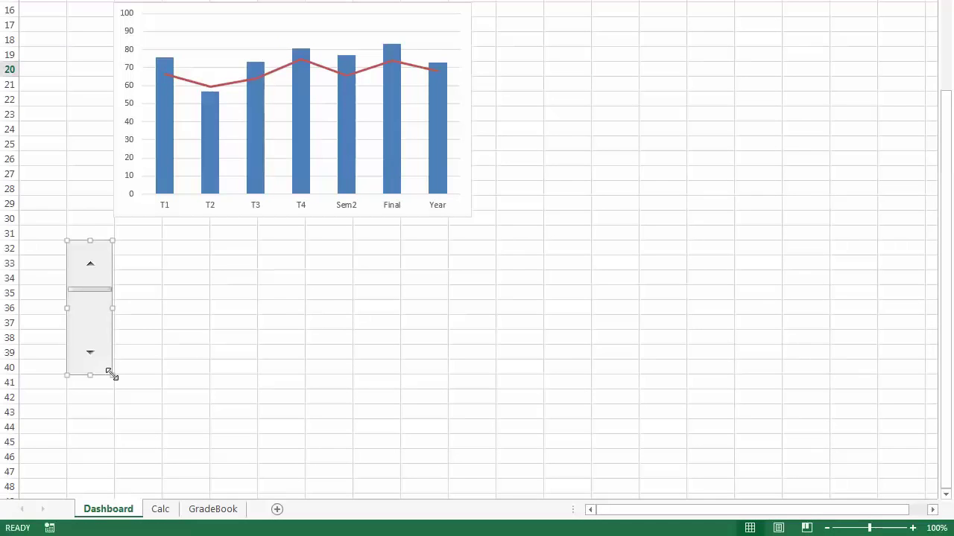
{"action": "left_click", "coordinate": [165, 349]}
{"action": "left_click", "coordinate": [90, 356]}
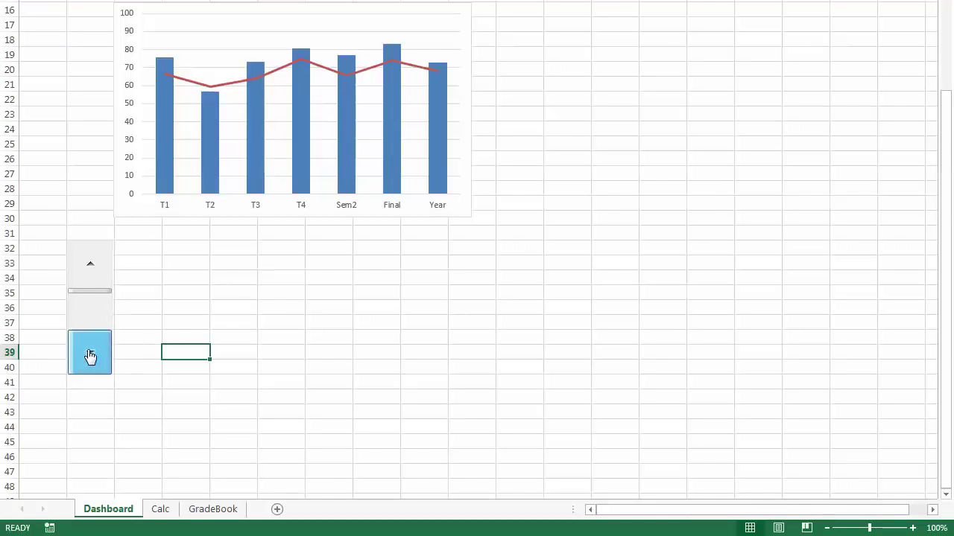
Set the scroll bar's minimum value to 1 and its maximum value to 7, and deselect it.
{"action": "right_click", "coordinate": [92, 301]}
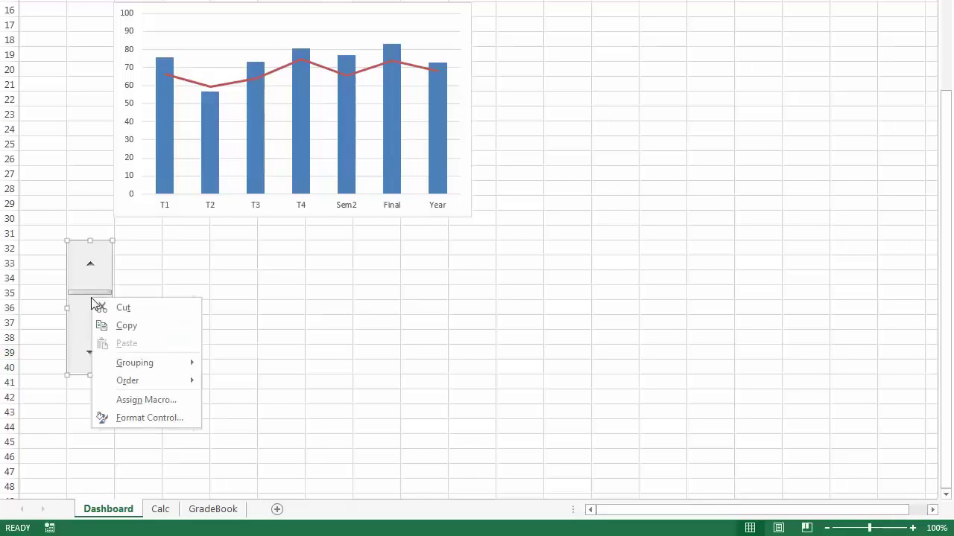
{"action": "left_click", "coordinate": [146, 419]}
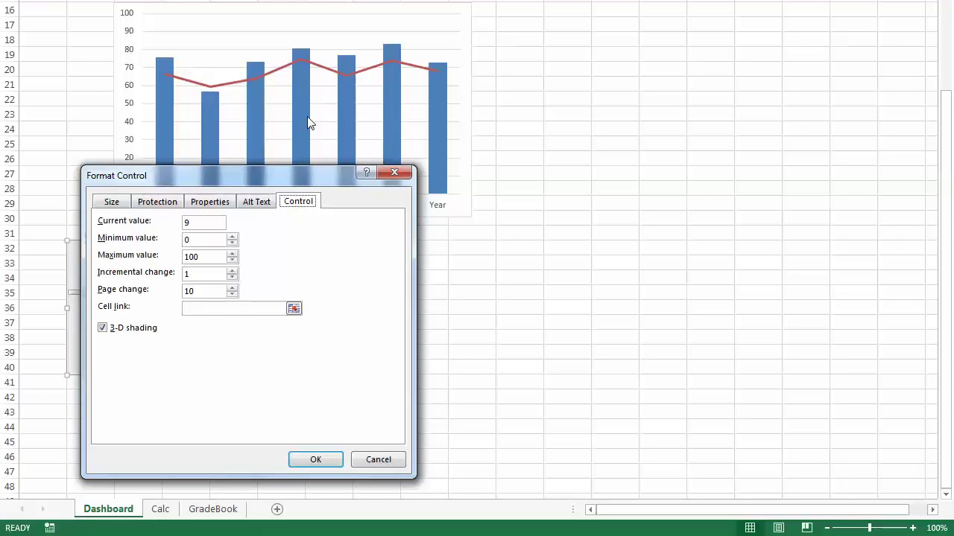
{"action": "left_click_drag", "start_coordinate": [313, 174], "coordinate": [376, 238]}
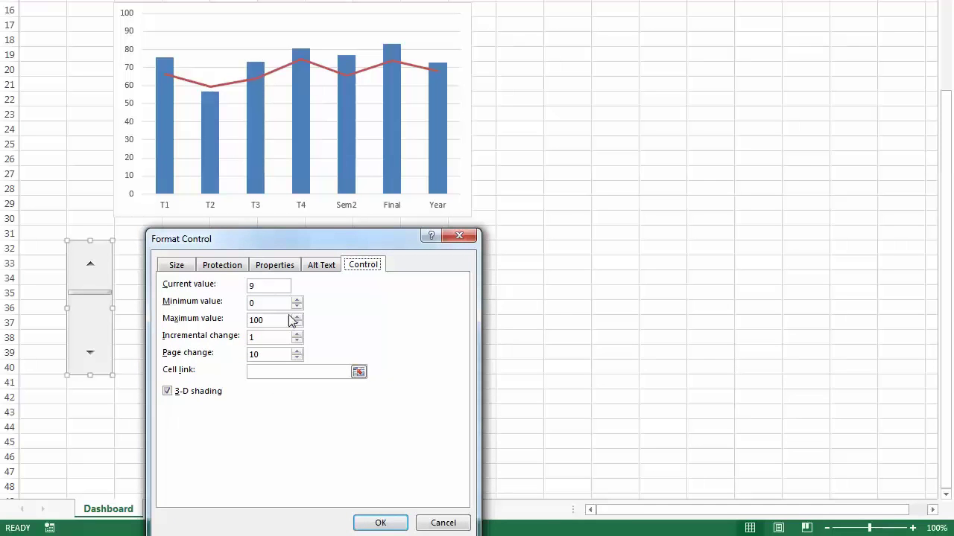
{"action": "left_click_drag", "start_coordinate": [284, 320], "coordinate": [223, 324]}
{"action": "type", "text": "7"}
{"action": "left_click_drag", "start_coordinate": [266, 302], "coordinate": [232, 305]}
{"action": "left_click", "coordinate": [379, 523]}
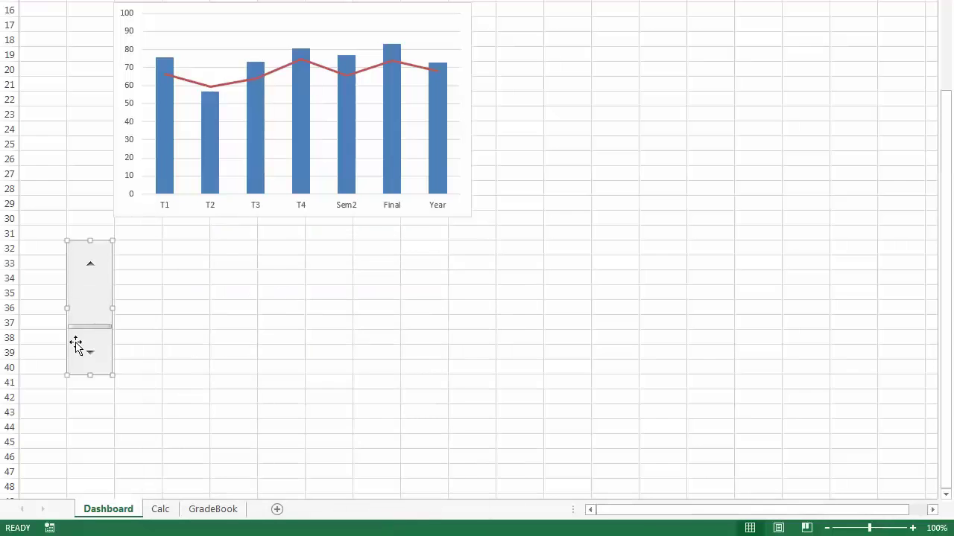
{"action": "key", "text": "Escape"}
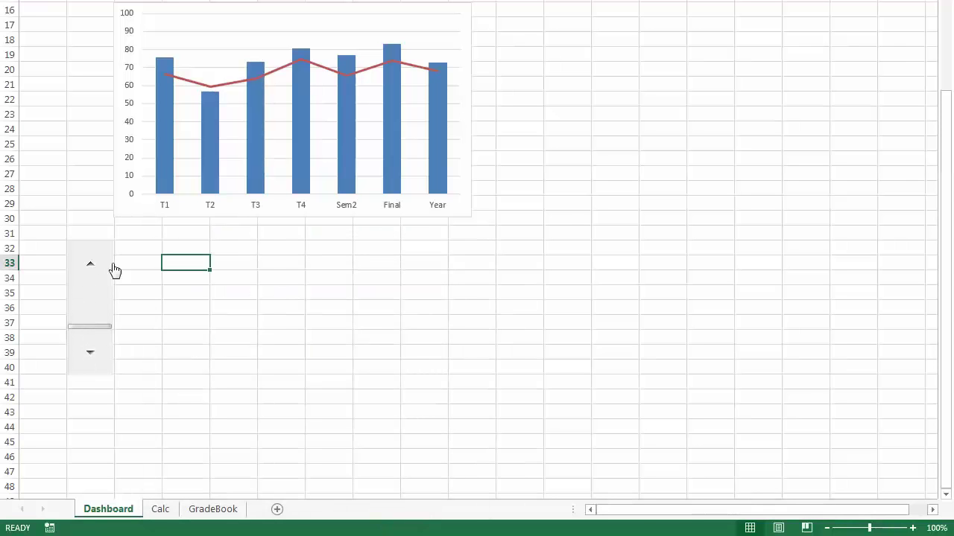
Test the scroll bar in both directions across its range and review its control settings.
{"action": "left_click", "coordinate": [87, 270]}
{"action": "left_click", "coordinate": [88, 270]}
{"action": "left_click", "coordinate": [87, 270]}
{"action": "left_click", "coordinate": [87, 270]}
{"action": "left_click", "coordinate": [88, 270]}
{"action": "left_click", "coordinate": [87, 269]}
{"action": "left_click", "coordinate": [88, 269]}
{"action": "left_click", "coordinate": [93, 356]}
{"action": "left_click", "coordinate": [94, 358]}
{"action": "left_click", "coordinate": [94, 358]}
{"action": "left_click", "coordinate": [94, 358]}
{"action": "left_click", "coordinate": [93, 358]}
{"action": "left_click", "coordinate": [94, 358]}
{"action": "left_click", "coordinate": [94, 358]}
{"action": "right_click", "coordinate": [105, 310]}
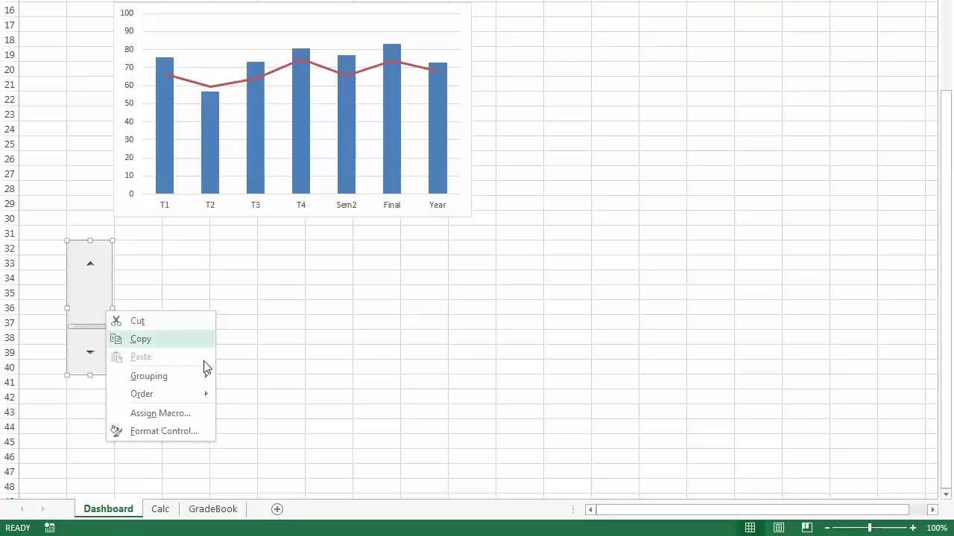
{"action": "left_click", "coordinate": [153, 432]}
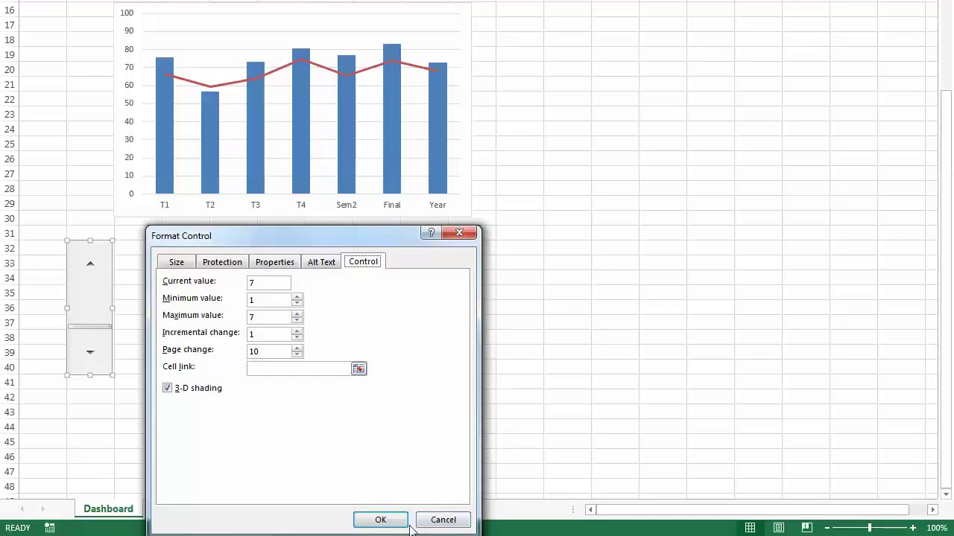
{"action": "left_click", "coordinate": [380, 520]}
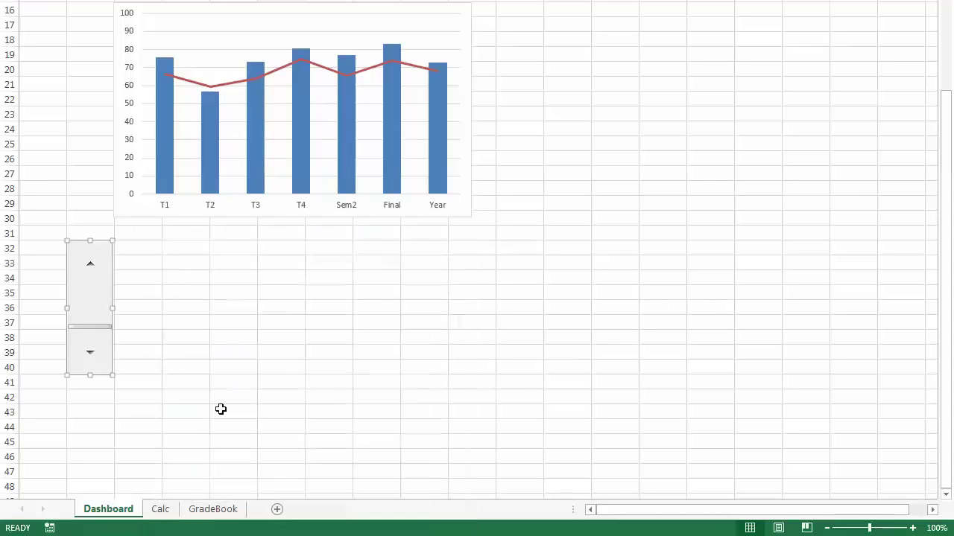
Link the scroll bar to cell B20 on the Calc sheet.
{"action": "left_click", "coordinate": [164, 511]}
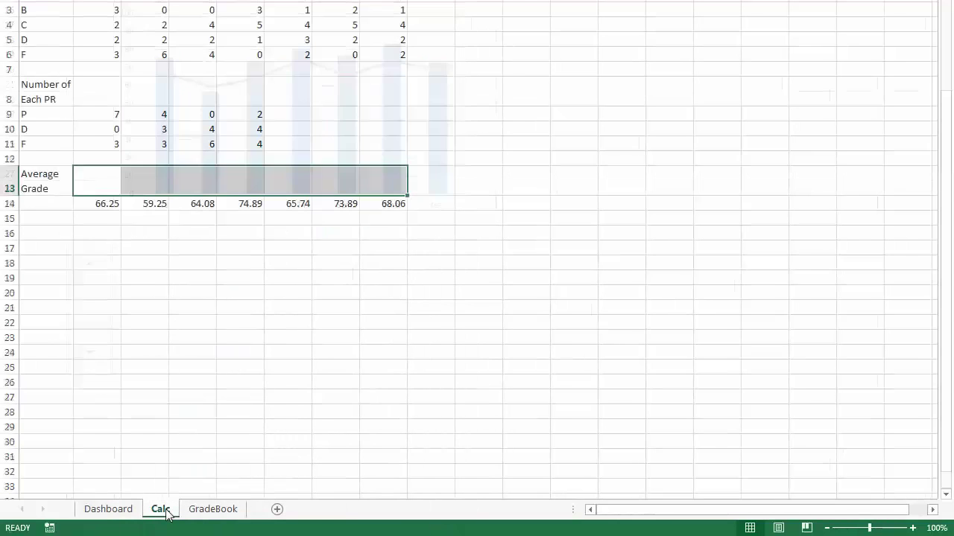
{"action": "left_click", "coordinate": [85, 249]}
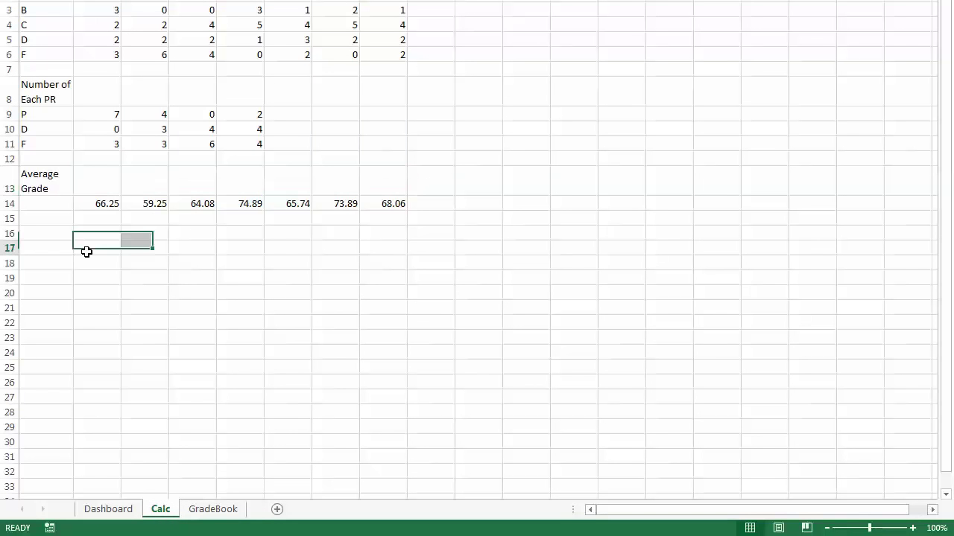
{"action": "left_click", "coordinate": [105, 509]}
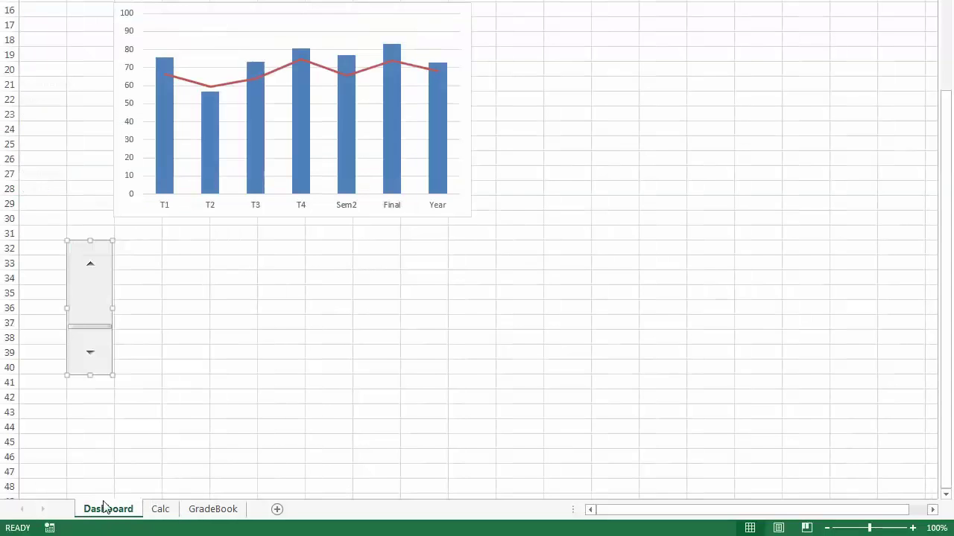
{"action": "right_click", "coordinate": [100, 305]}
{"action": "left_click", "coordinate": [169, 425]}
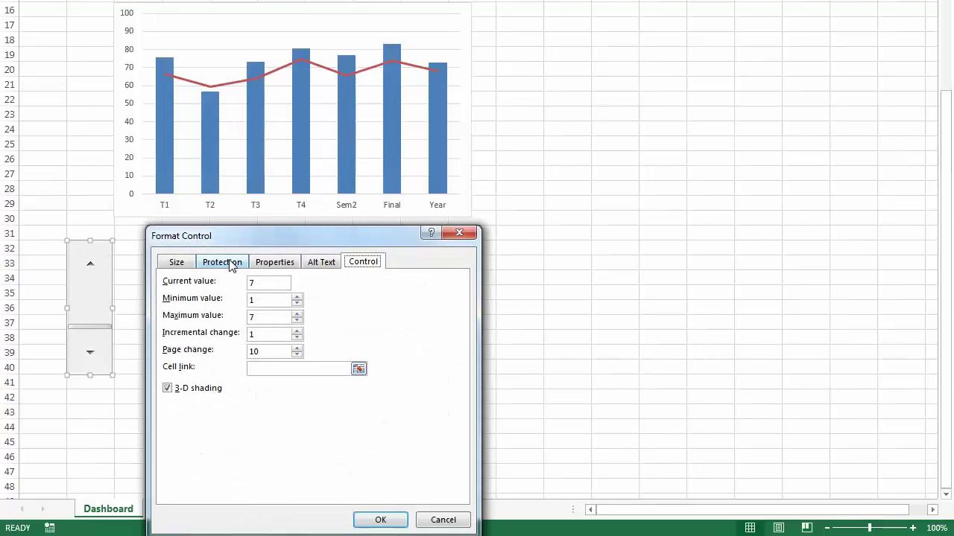
{"action": "left_click", "coordinate": [358, 369]}
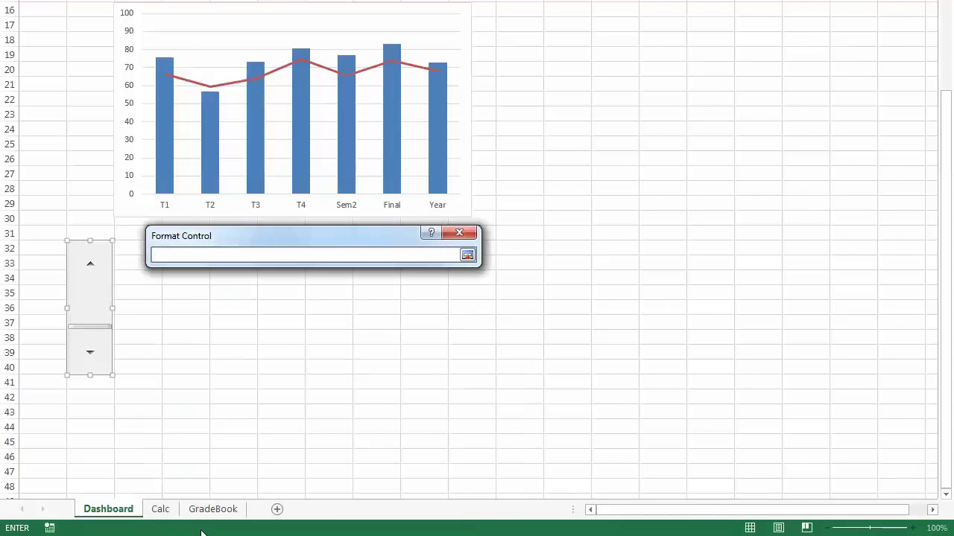
{"action": "left_click", "coordinate": [161, 509]}
{"action": "left_click", "coordinate": [87, 294]}
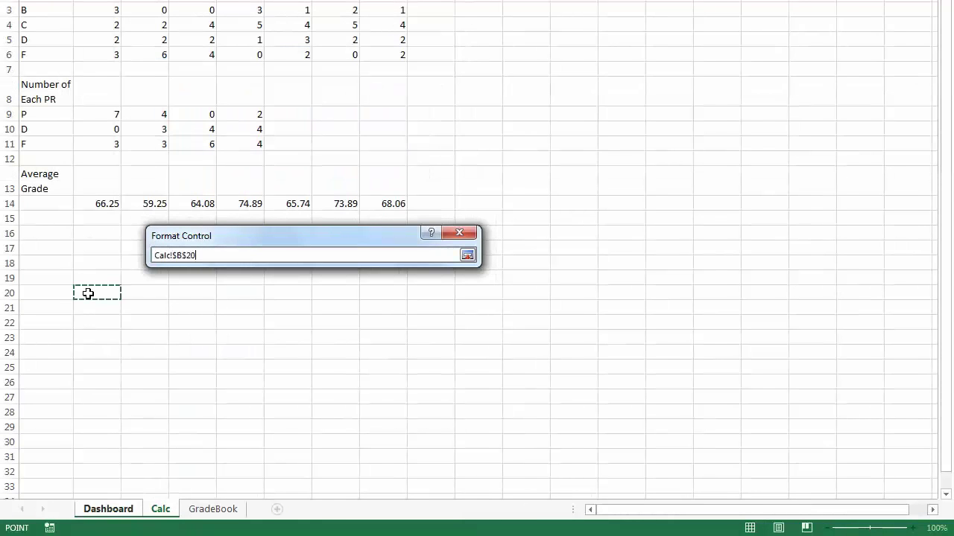
{"action": "left_click", "coordinate": [467, 255]}
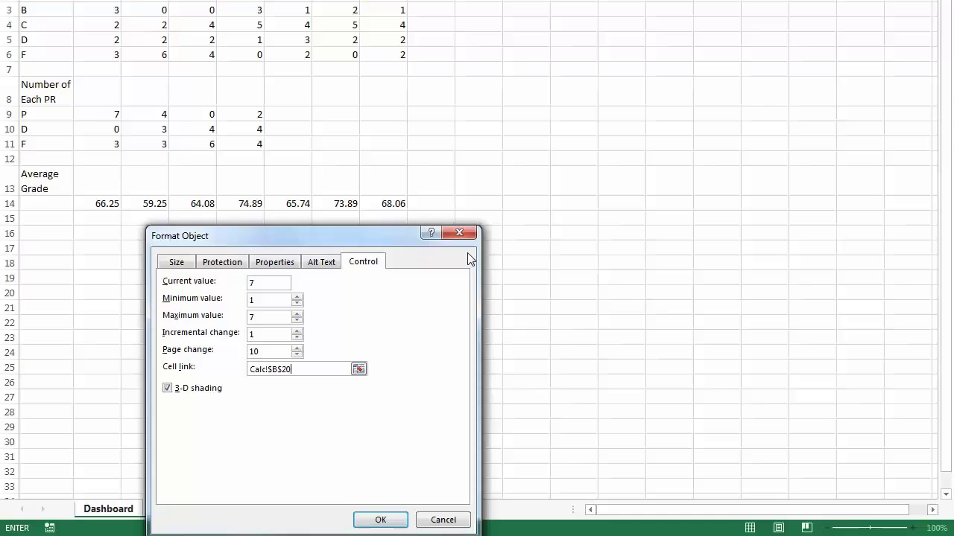
{"action": "left_click", "coordinate": [397, 518]}
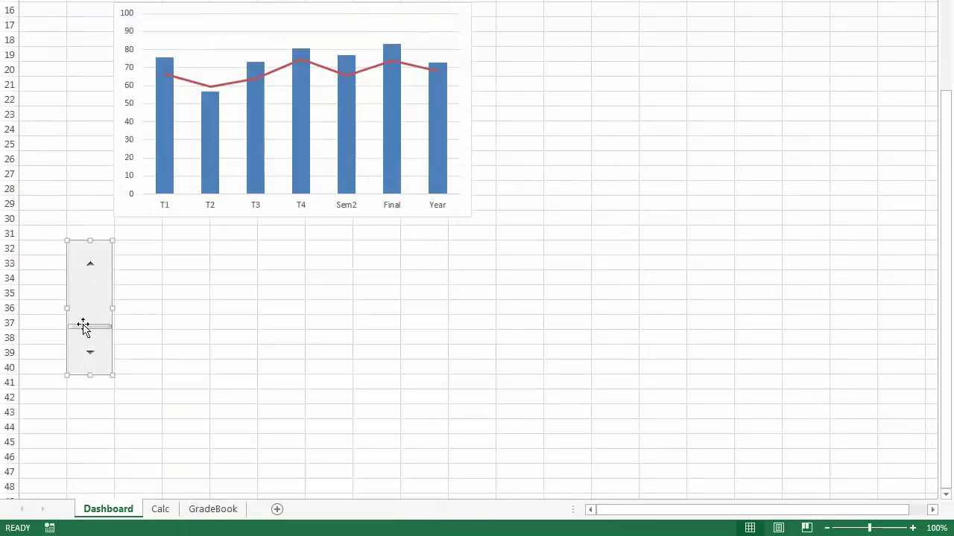
Step the scroll bar up to the value 4 and check its linked cell on the Calc sheet.
{"action": "key", "text": "Escape"}
{"action": "left_click", "coordinate": [92, 268]}
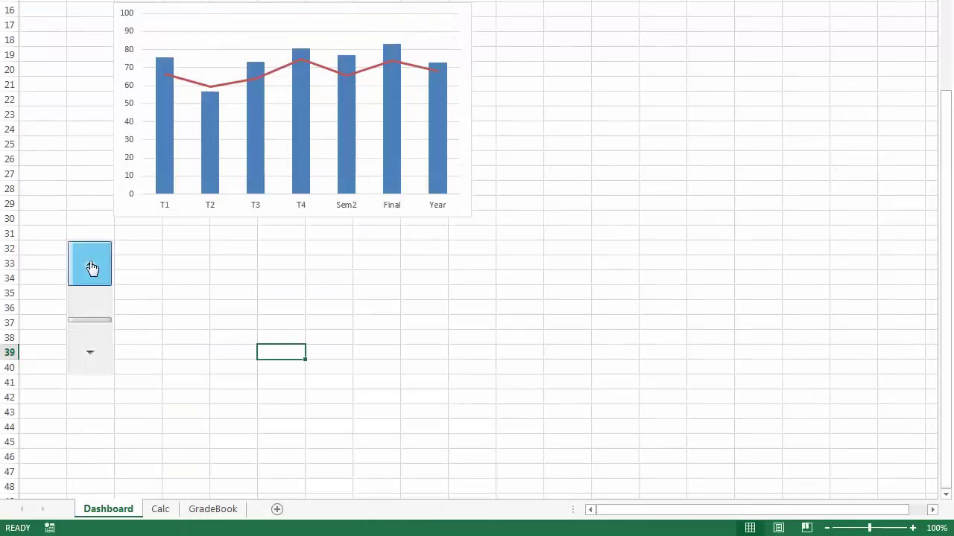
{"action": "left_click", "coordinate": [92, 268]}
{"action": "left_click", "coordinate": [160, 509]}
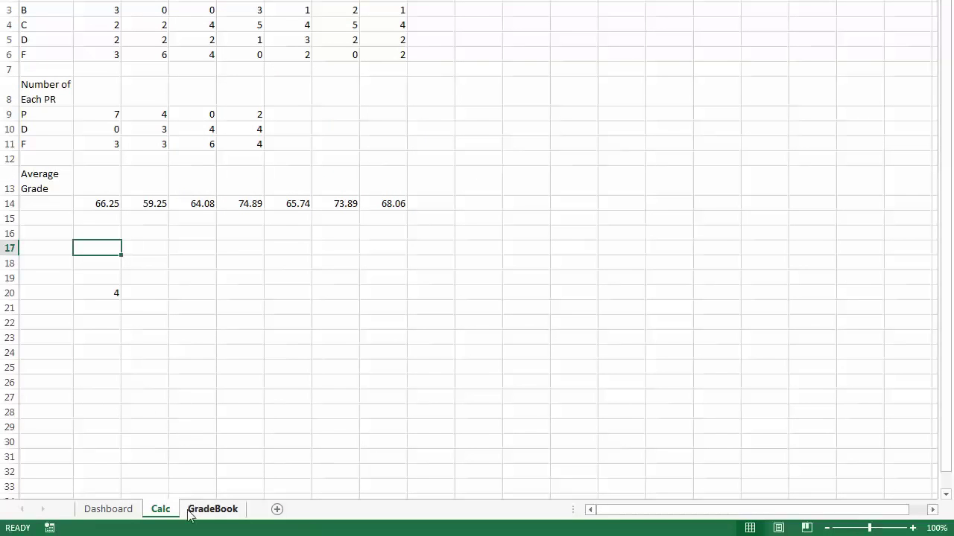
Enter the labels T1, T2, T3 and T4 in cells A21 to A24 of the Calc sheet.
{"action": "left_click", "coordinate": [47, 311]}
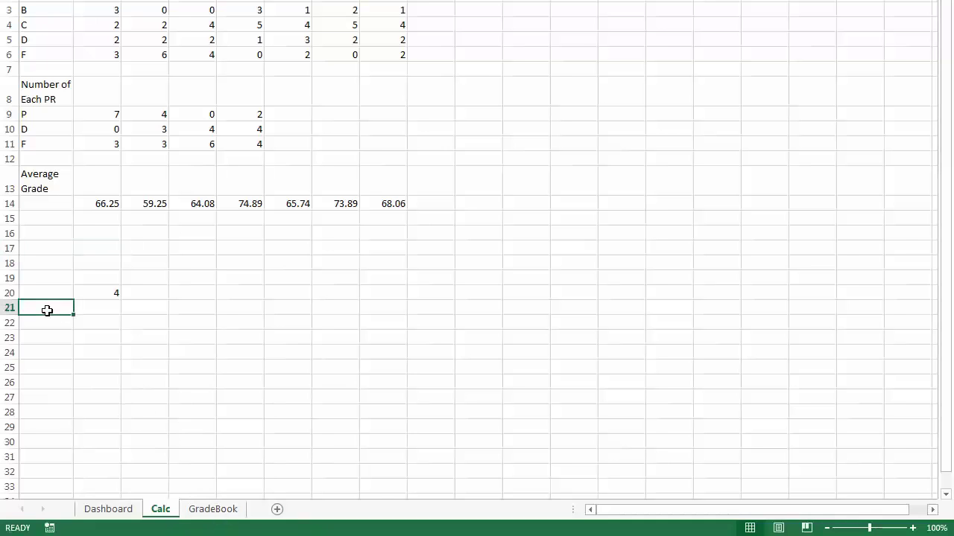
{"action": "type", "text": "T"}
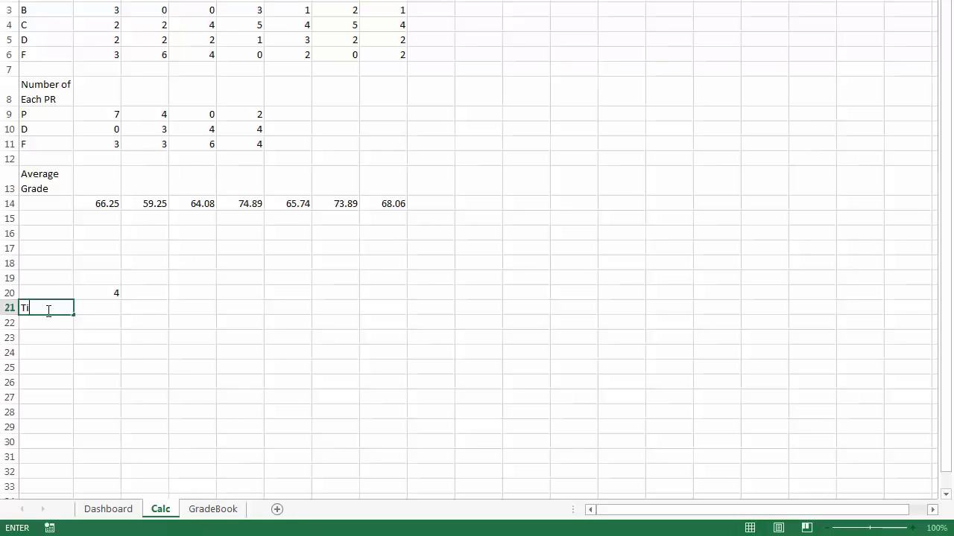
{"action": "type", "text": "1"}
{"action": "key", "text": "Return"}
{"action": "type", "text": "T1"}
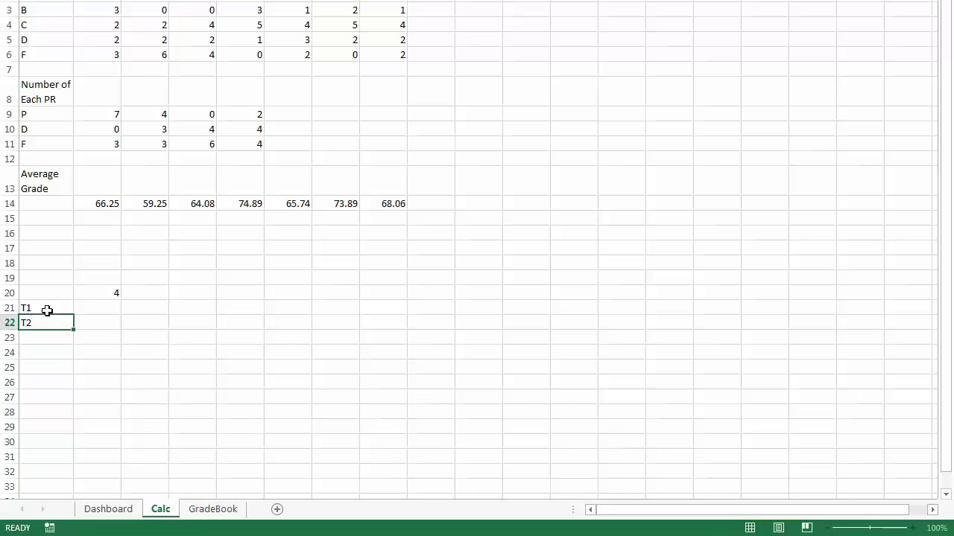
{"action": "key", "text": "Return"}
{"action": "type", "text": "T3"}
{"action": "key", "text": "Return"}
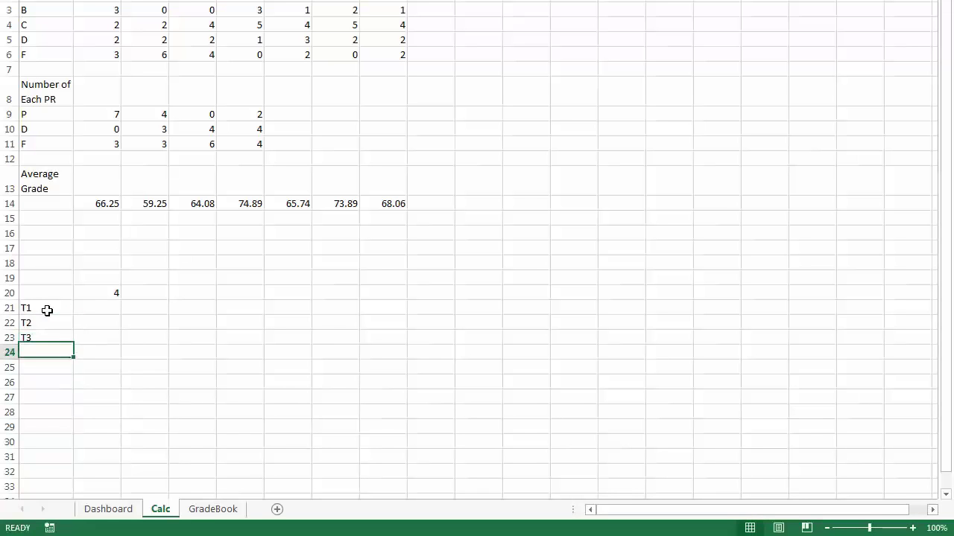
{"action": "type", "text": "T4"}
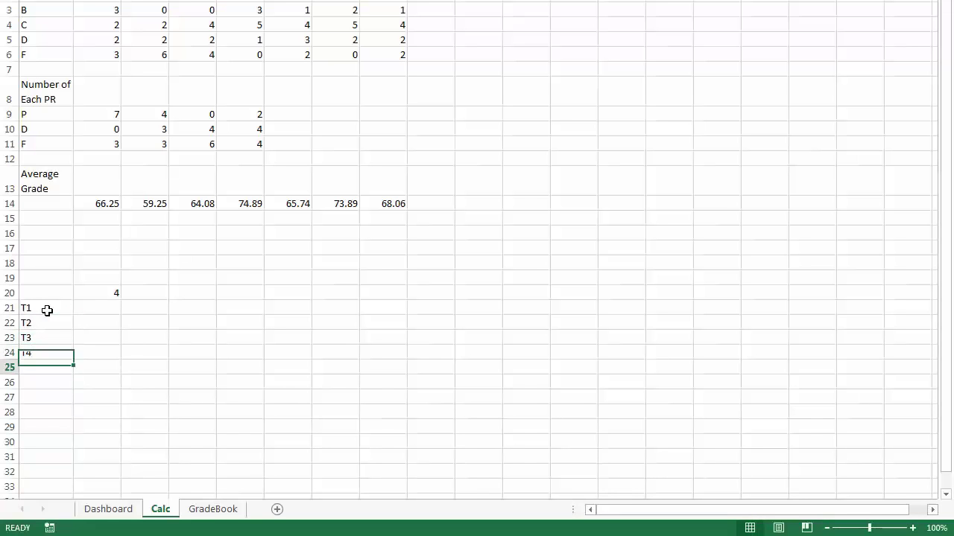
{"action": "key", "text": "Return"}
Add the labels Sem2 and Final Year in cells A25 and A26.
{"action": "type", "text": "Sem2"}
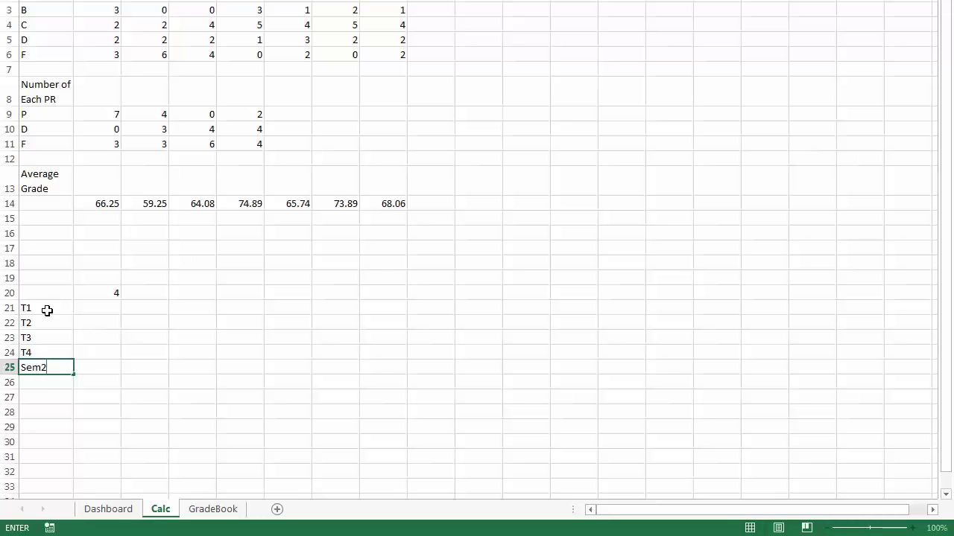
{"action": "key", "text": "Return"}
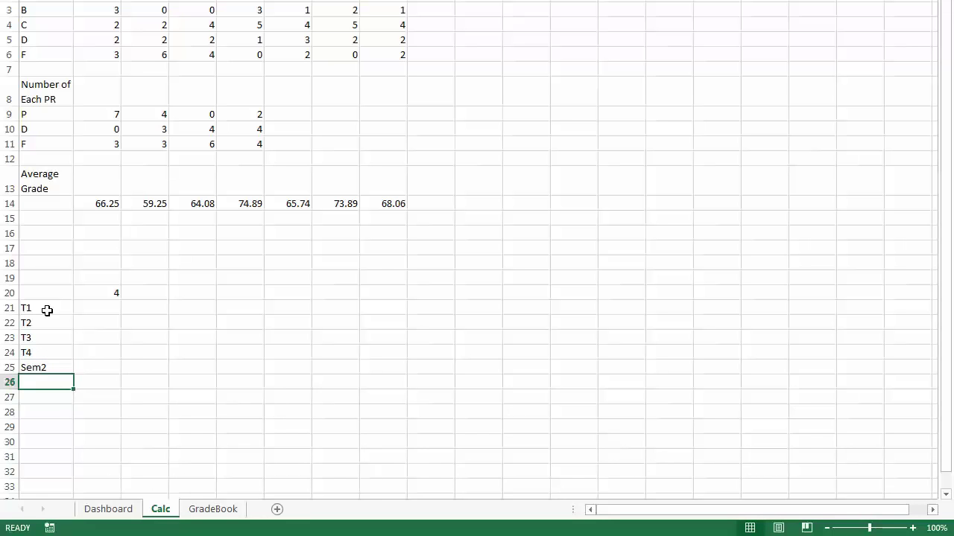
{"action": "type", "text": "Final Year"}
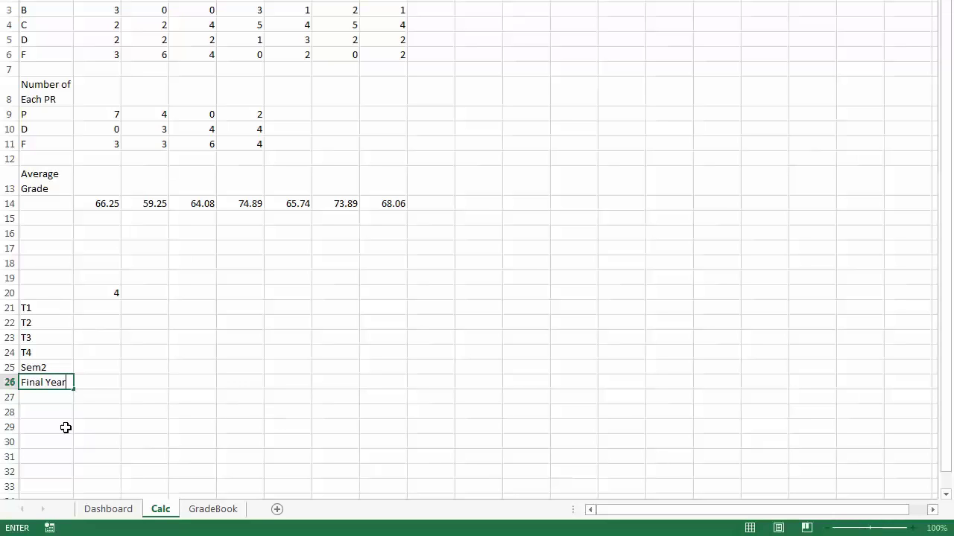
{"action": "left_click", "coordinate": [65, 428]}
{"action": "left_click", "coordinate": [50, 396]}
{"action": "left_click", "coordinate": [98, 311]}
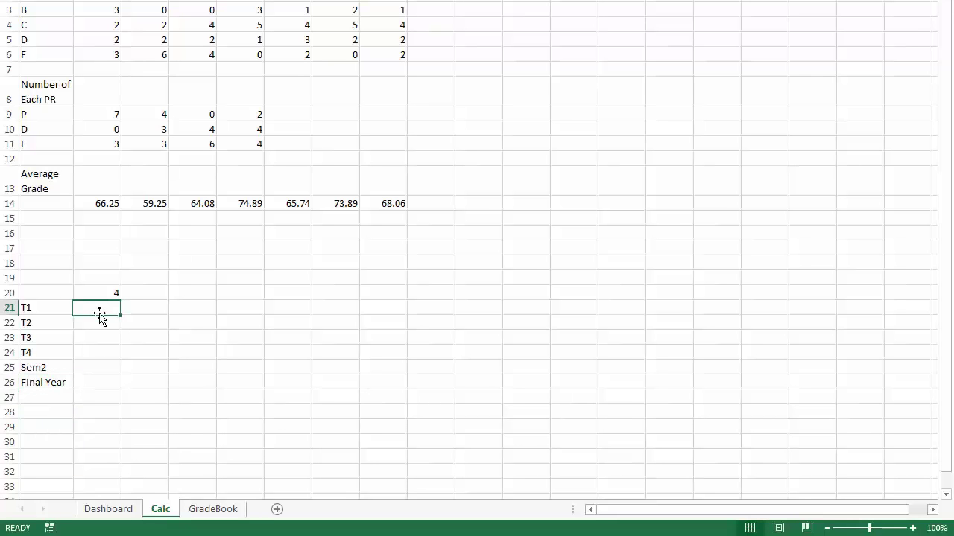
Begin an IF formula in cell B21 of the Calc sheet that tests whether B20 is at least 1.
{"action": "double_click", "coordinate": [100, 307]}
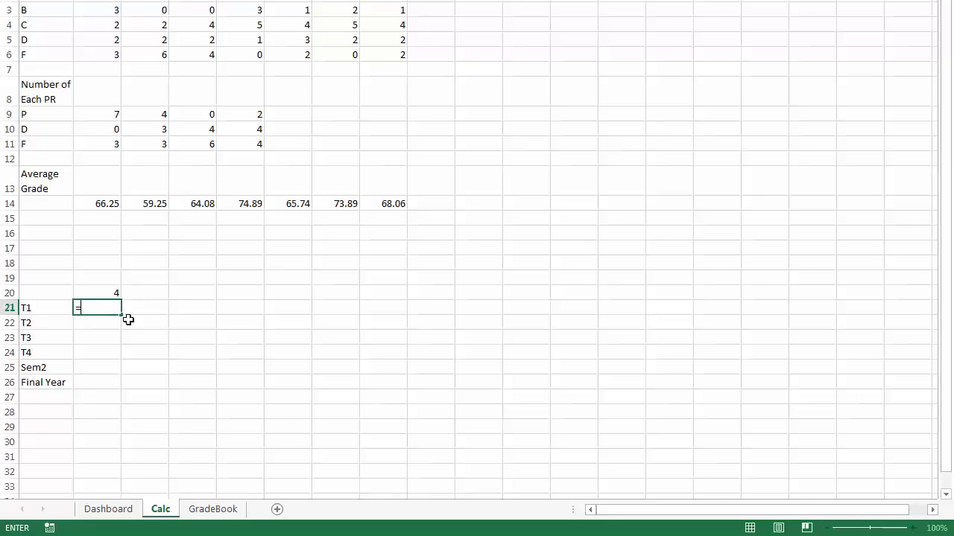
{"action": "type", "text": "=ui"}
{"action": "key", "text": "BackSpace"}
{"action": "key", "text": "BackSpace"}
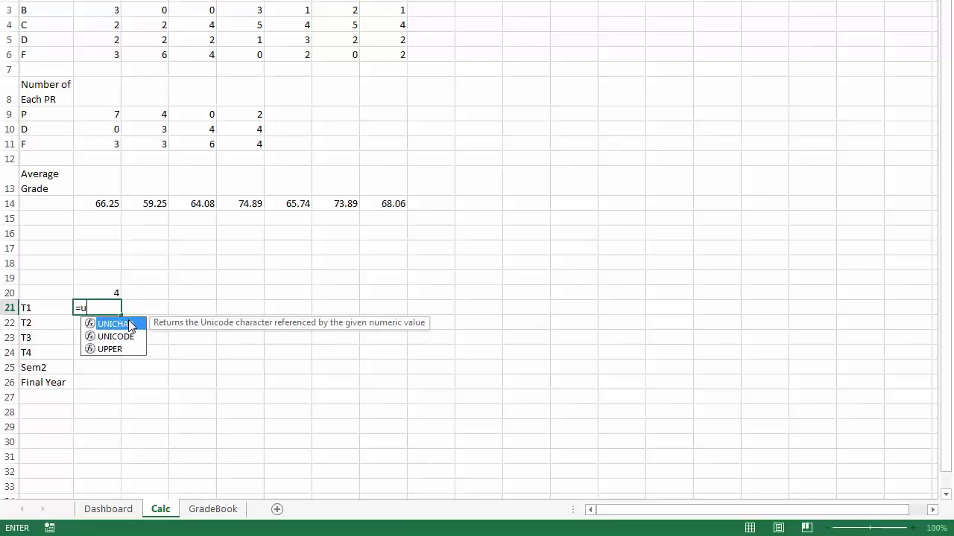
{"action": "type", "text": "if"}
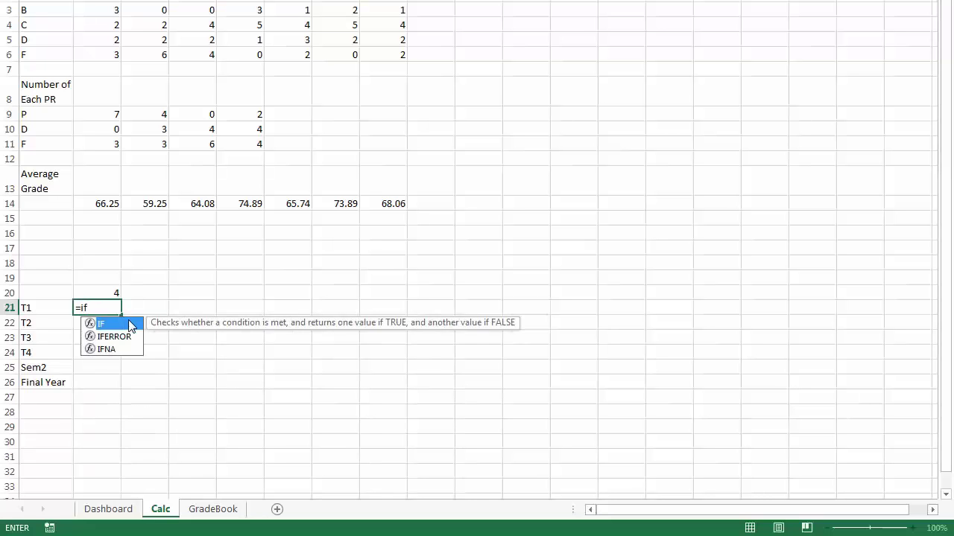
{"action": "type", "text": "("}
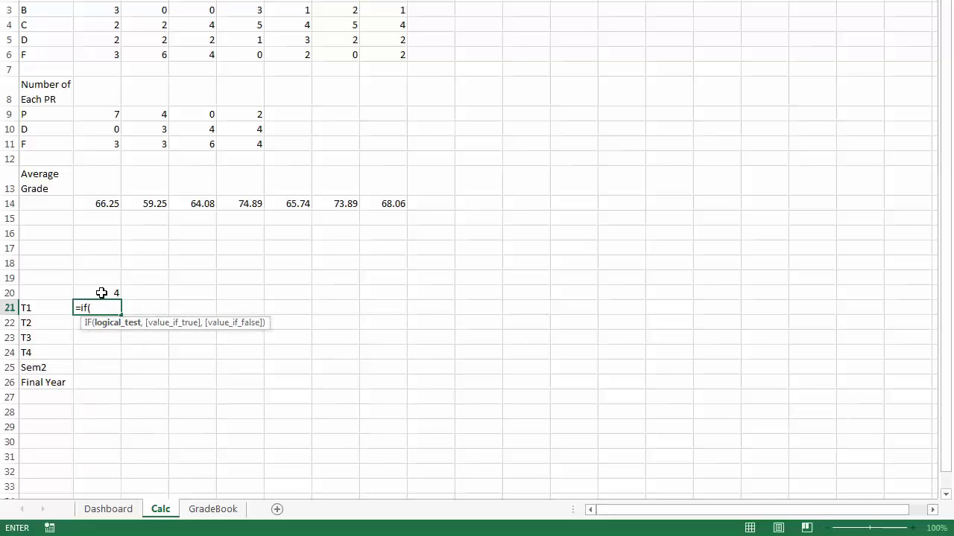
{"action": "left_click", "coordinate": [101, 292]}
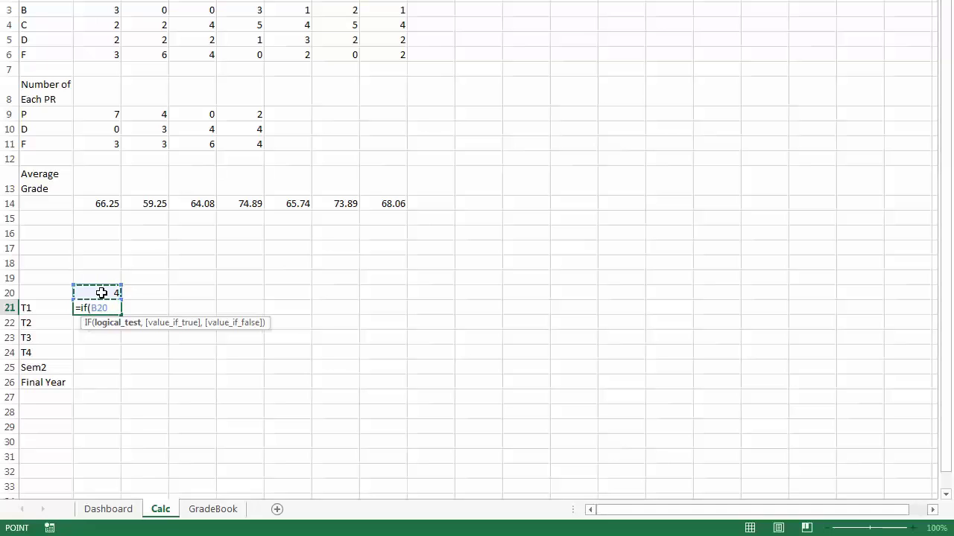
{"action": "type", "text": ">=1"}
{"action": "type", "text": ","}
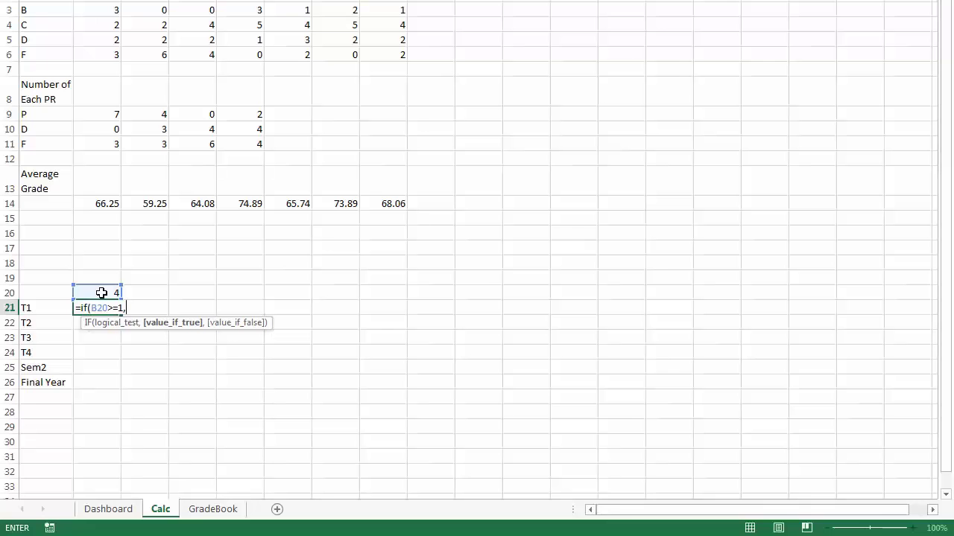
Complete B21's IF formula with the GradeBook Term 1 total as the true value and NA() as the false value.
{"action": "left_click", "coordinate": [206, 511]}
{"action": "left_click", "coordinate": [172, 212]}
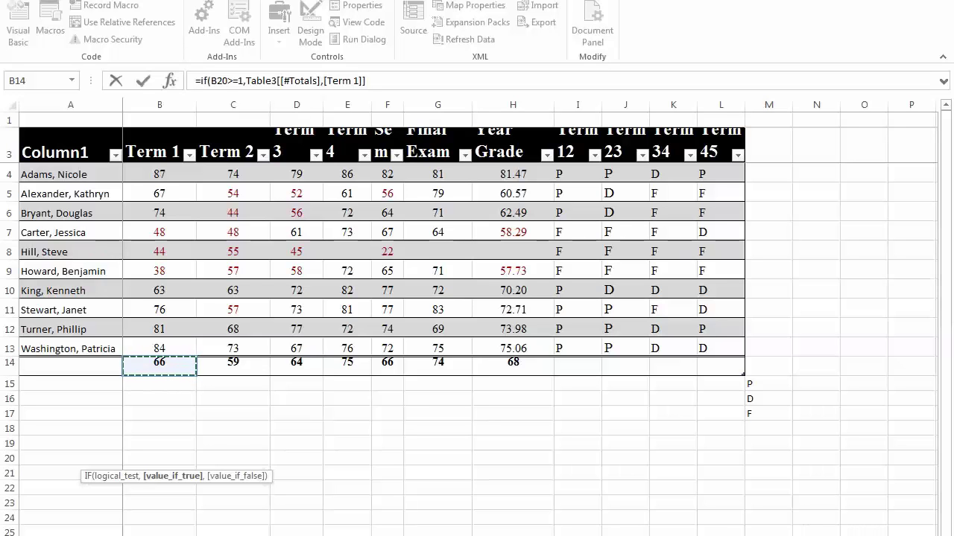
{"action": "left_click", "coordinate": [384, 81]}
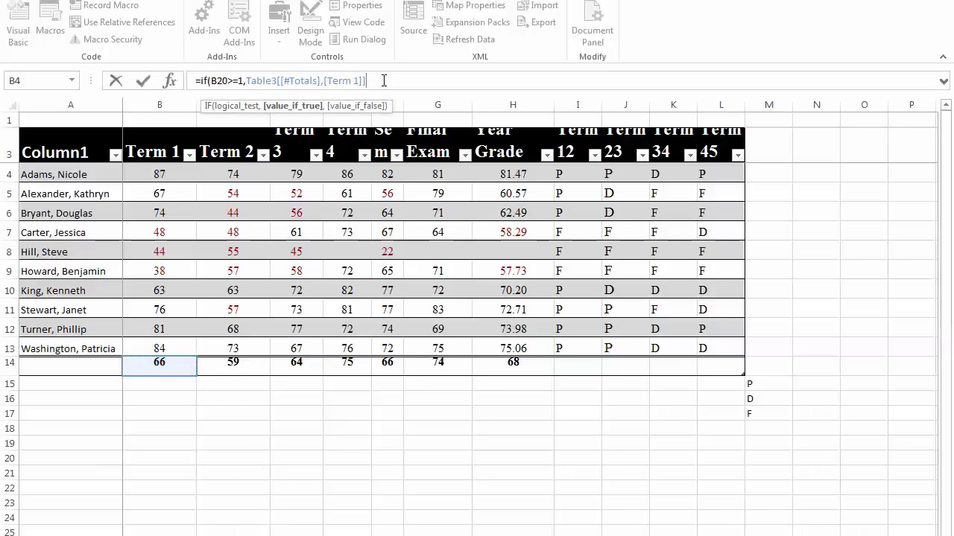
{"action": "type", "text": ","}
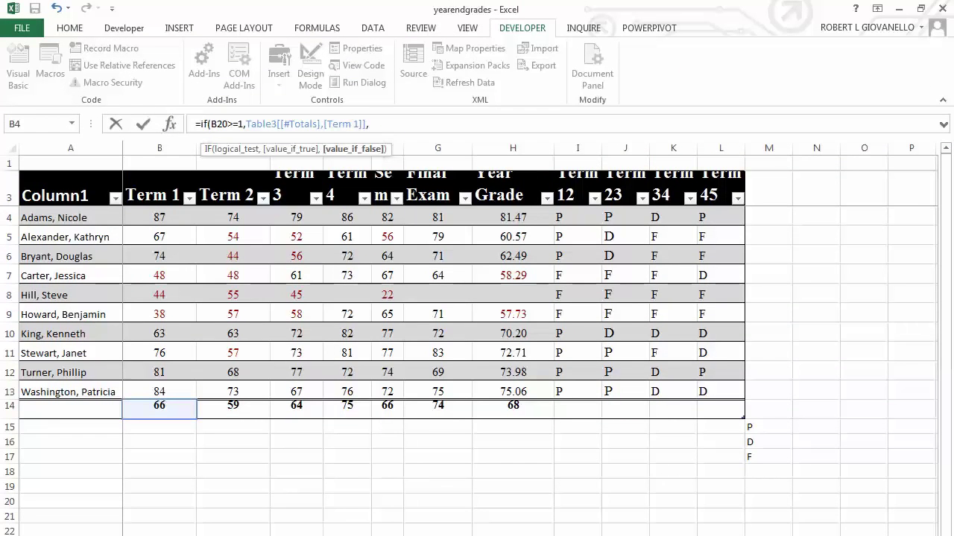
{"action": "key", "text": "ctrl+Page_Down"}
{"action": "left_click", "coordinate": [282, 505]}
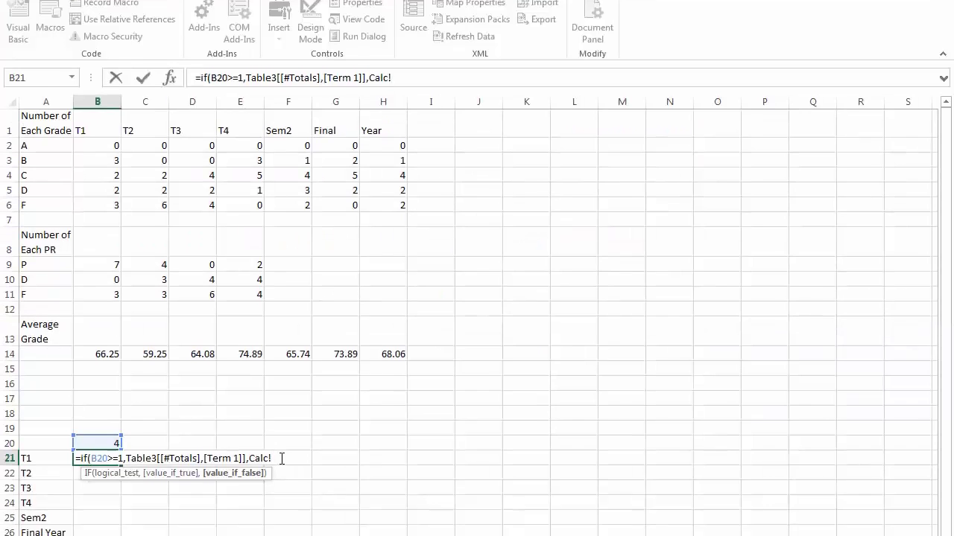
{"action": "key", "text": "BackSpace"}
{"action": "key", "text": "BackSpace"}
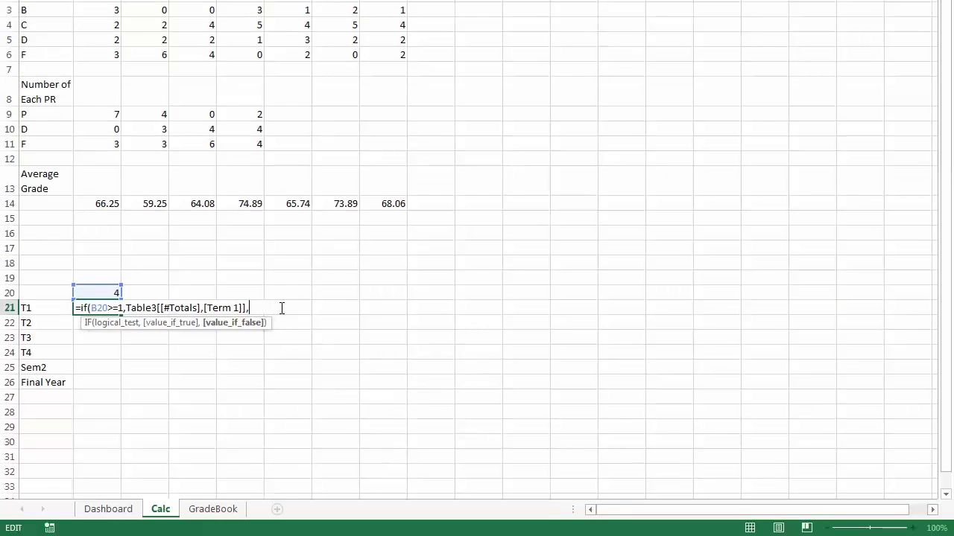
{"action": "type", "text": "NA()"}
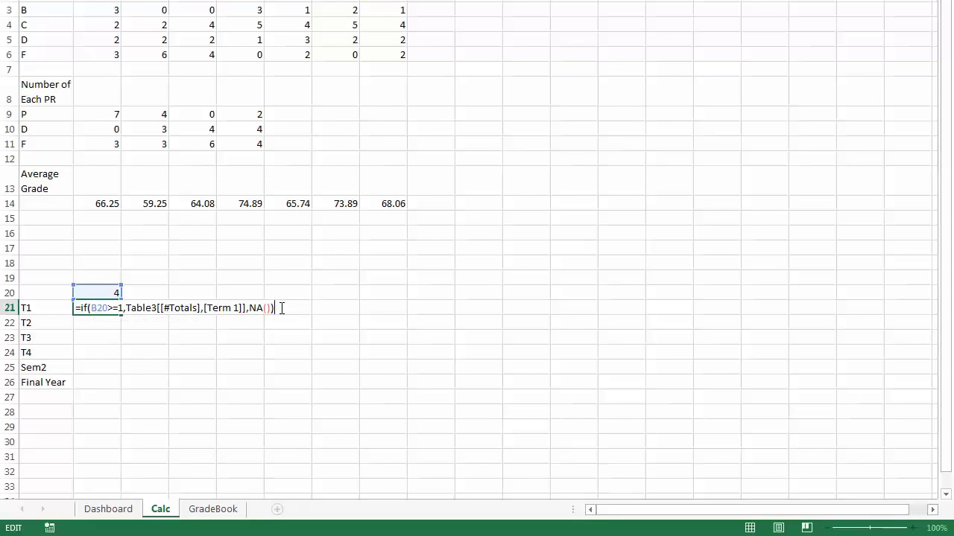
{"action": "key", "text": "Return"}
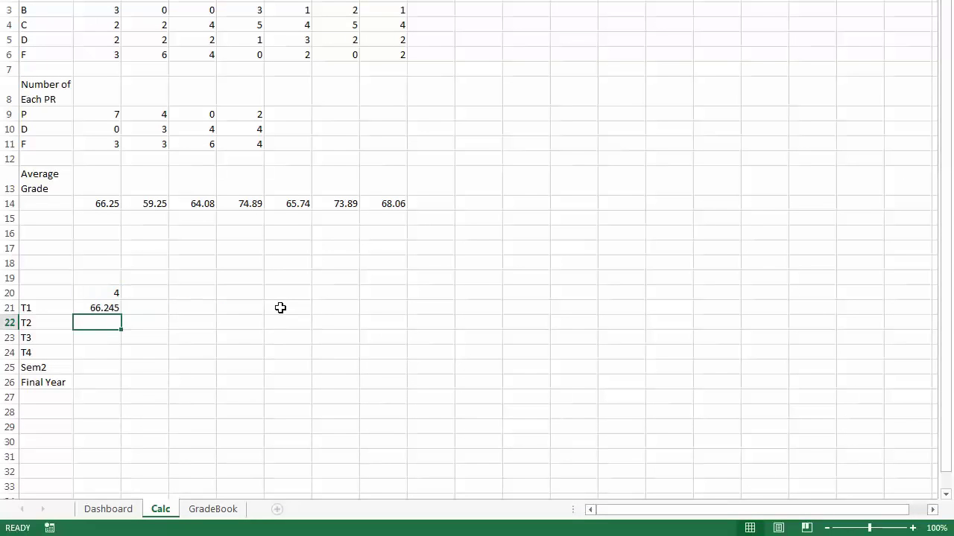
Check the Term 1 total on the GradeBook sheet and copy the Calc sheet's B21 formula down to B26.
{"action": "left_click", "coordinate": [200, 511]}
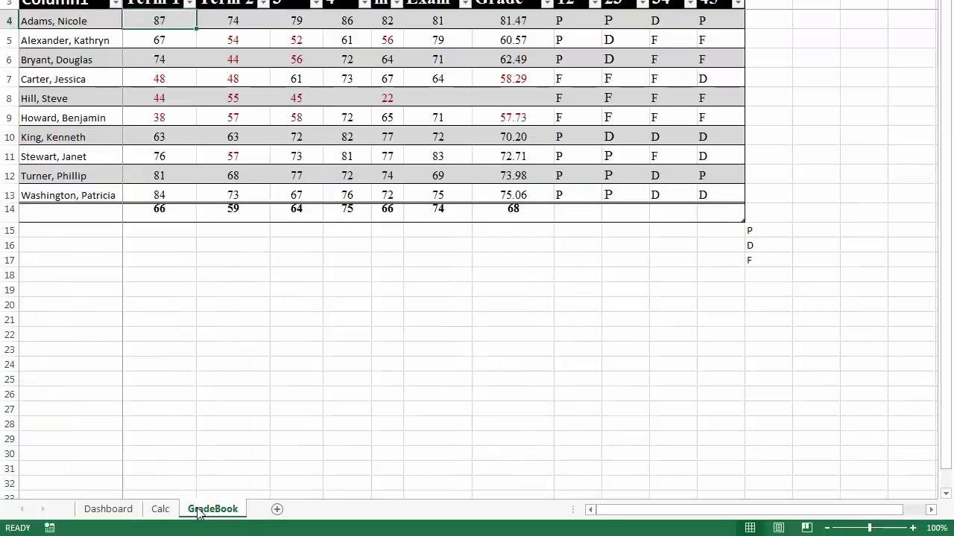
{"action": "left_click", "coordinate": [172, 214]}
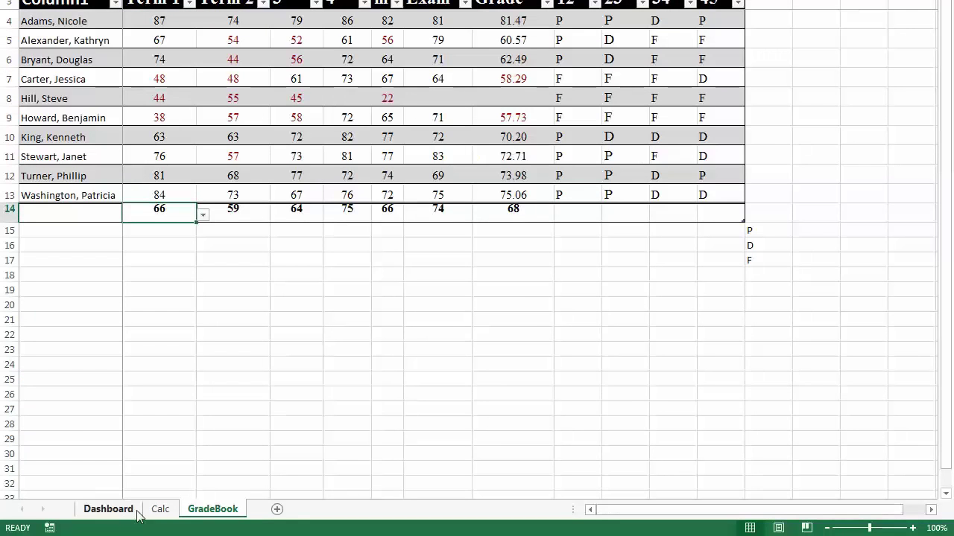
{"action": "left_click", "coordinate": [161, 509]}
{"action": "left_click", "coordinate": [118, 310]}
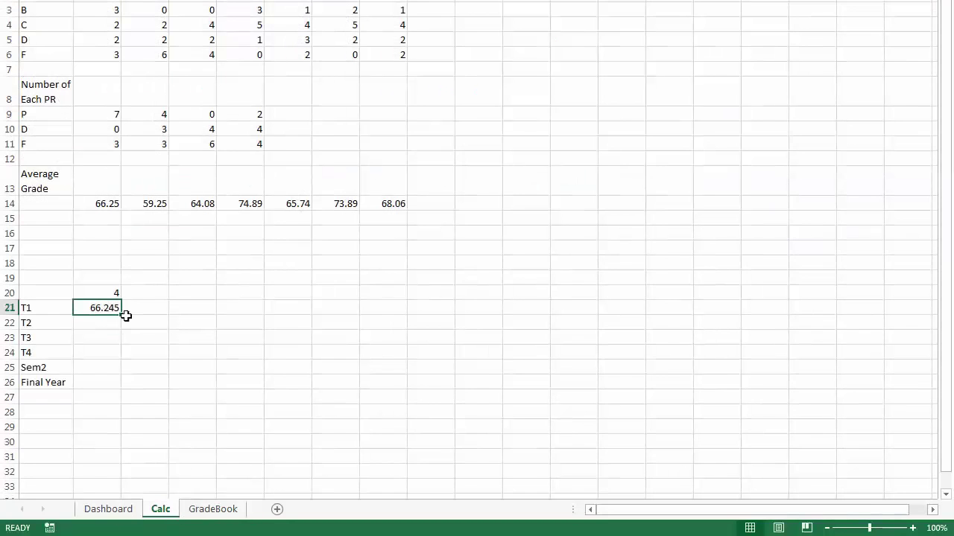
{"action": "left_click_drag", "start_coordinate": [121, 316], "coordinate": [117, 391]}
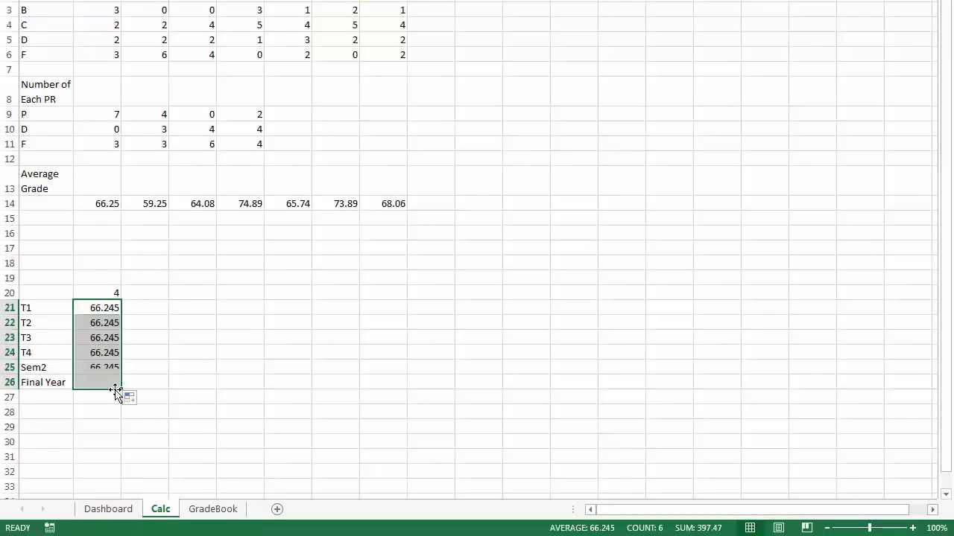
Change the T2 formula in B22 to test for >=2 and return the Term 2 total.
{"action": "left_click", "coordinate": [106, 323]}
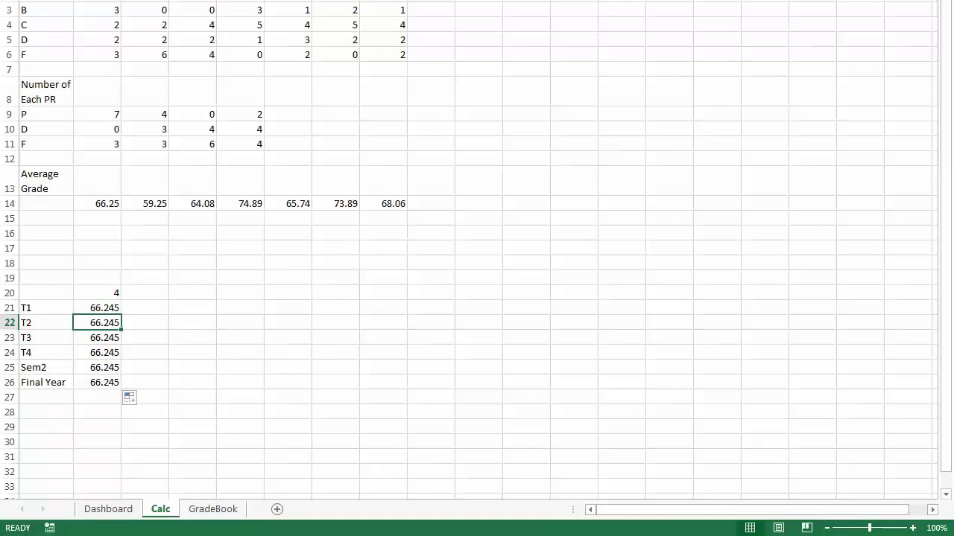
{"action": "type", "text": "=IF(B21>="}
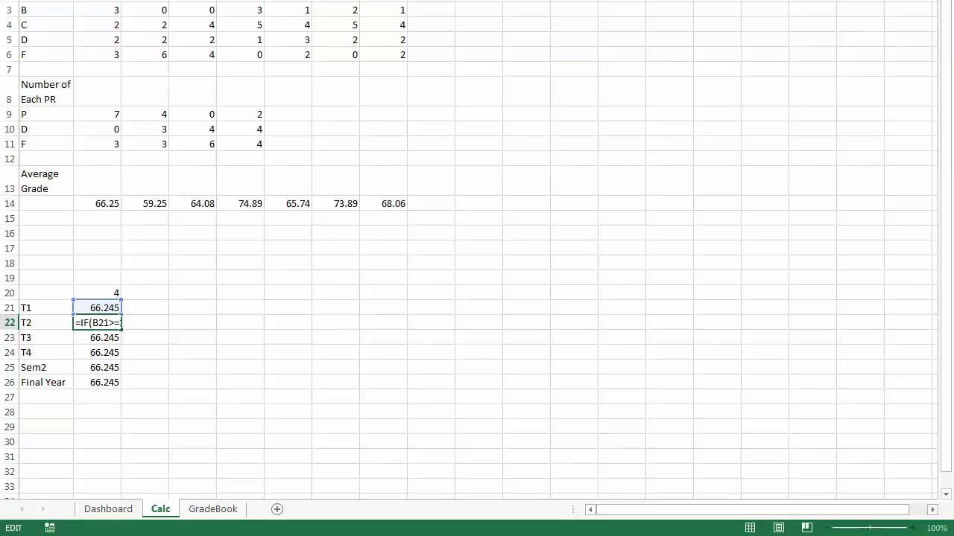
{"action": "type", "text": "2,Ta"}
{"action": "type", "text": "2"}
{"action": "key", "text": "Return"}
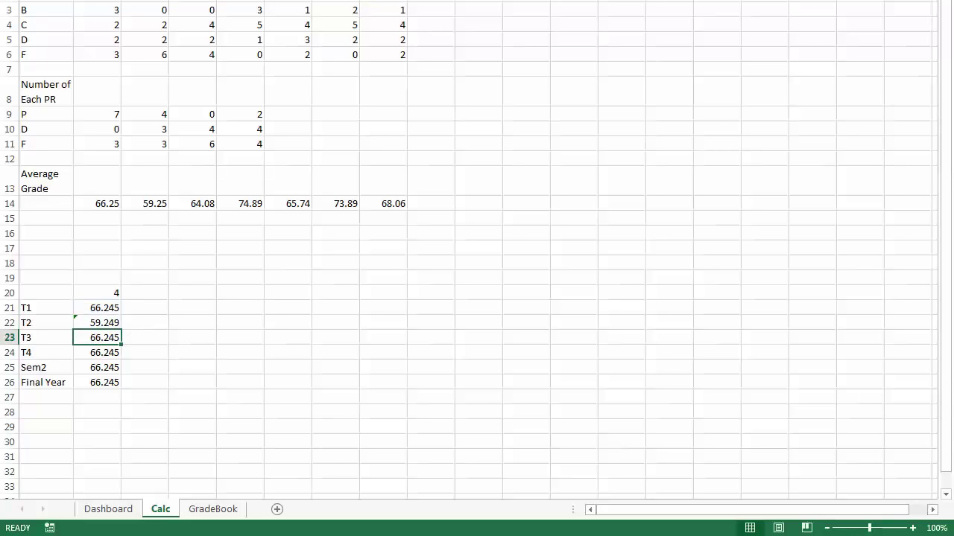
Change the T3 formula in B23 to test for >=3 and return the Term 3 total.
{"action": "type", "text": "=IF(B22>=3,Table3[[#Totals],[Term 1]],NA("}
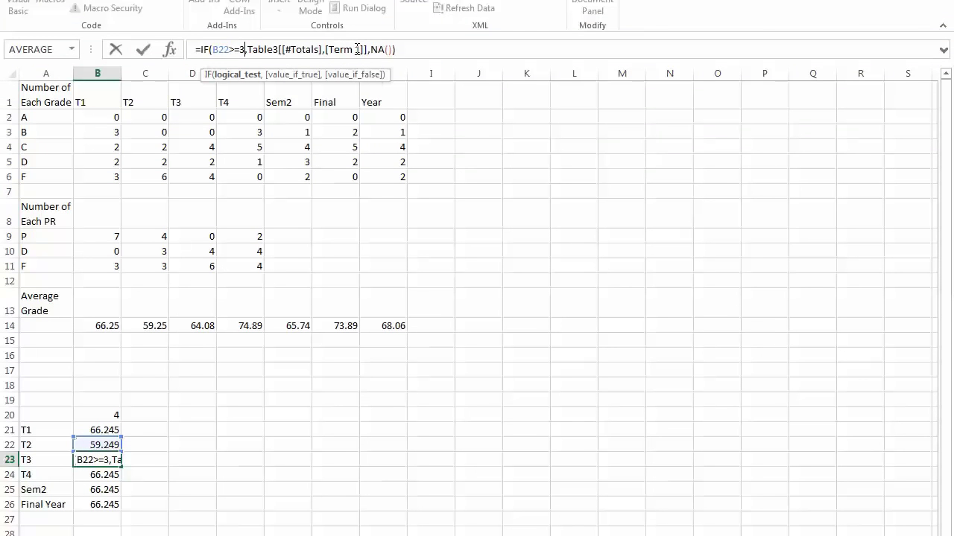
{"action": "double_click", "coordinate": [359, 49]}
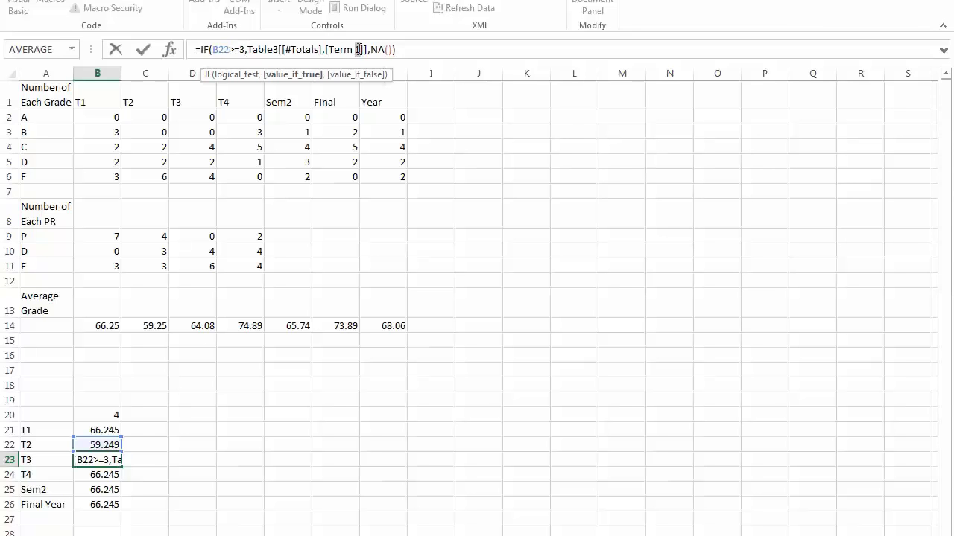
{"action": "type", "text": "3"}
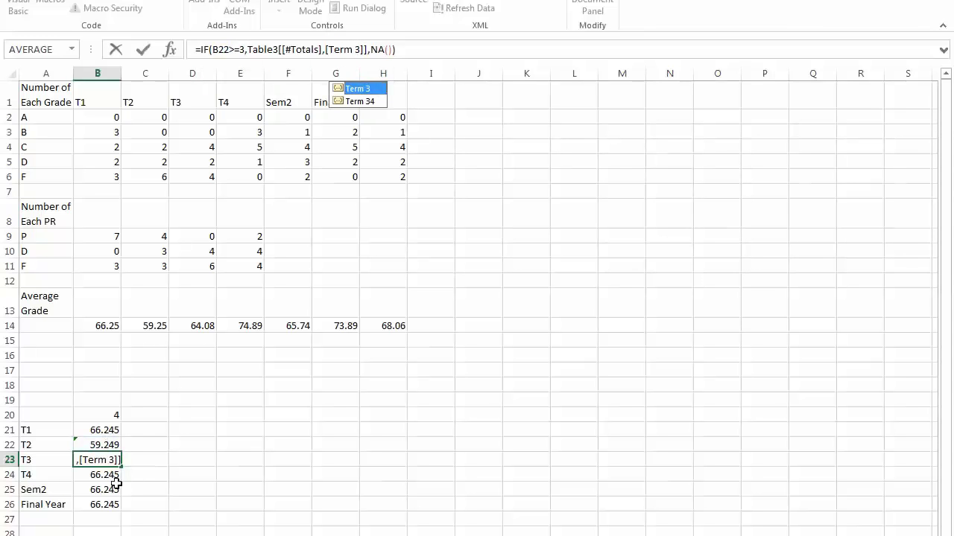
{"action": "left_click", "coordinate": [105, 475]}
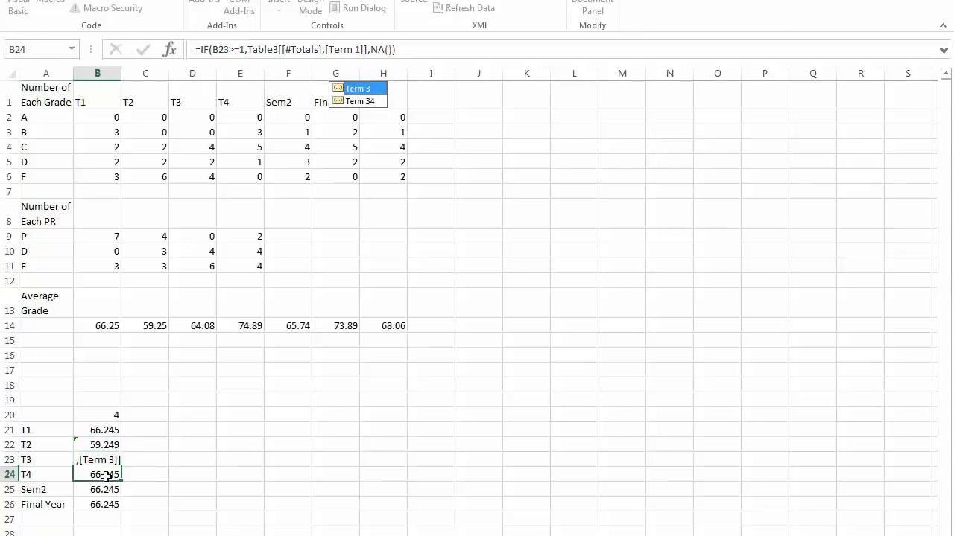
Try to change the T4 formula in B24 to refer to Table4 and the Term 4 total.
{"action": "left_click", "coordinate": [276, 49]}
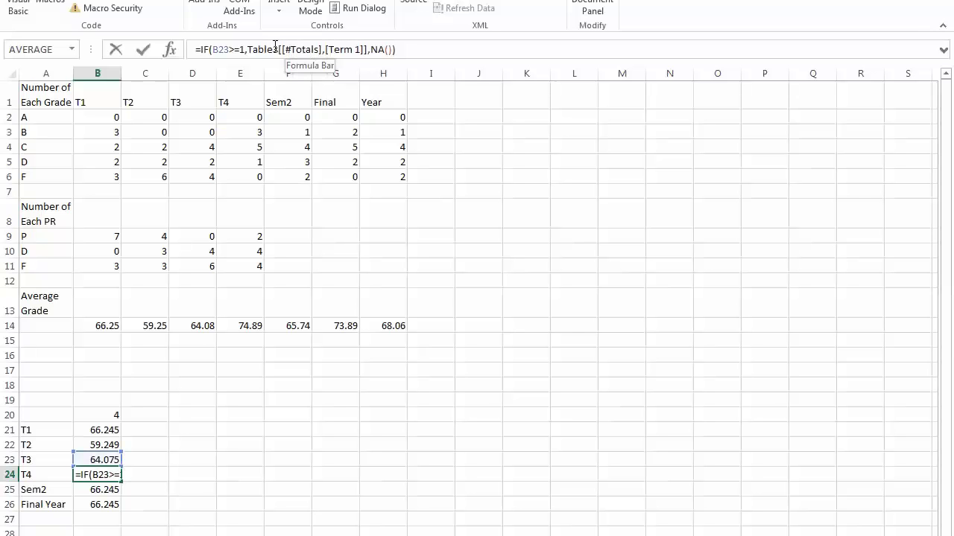
{"action": "key", "text": "BackSpace"}
{"action": "type", "text": "4"}
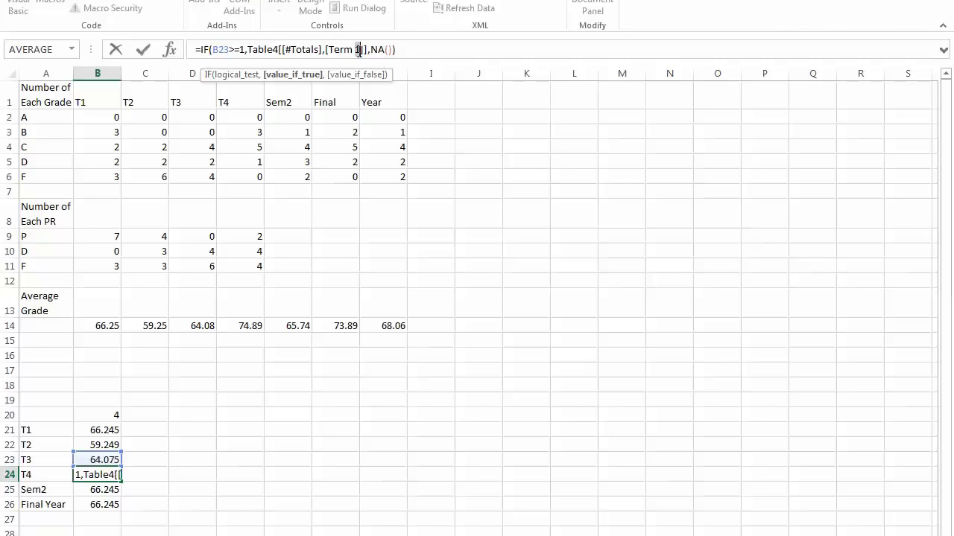
{"action": "left_click", "coordinate": [359, 50]}
{"action": "key", "text": "BackSpace"}
{"action": "type", "text": "4"}
{"action": "key", "text": "Return"}
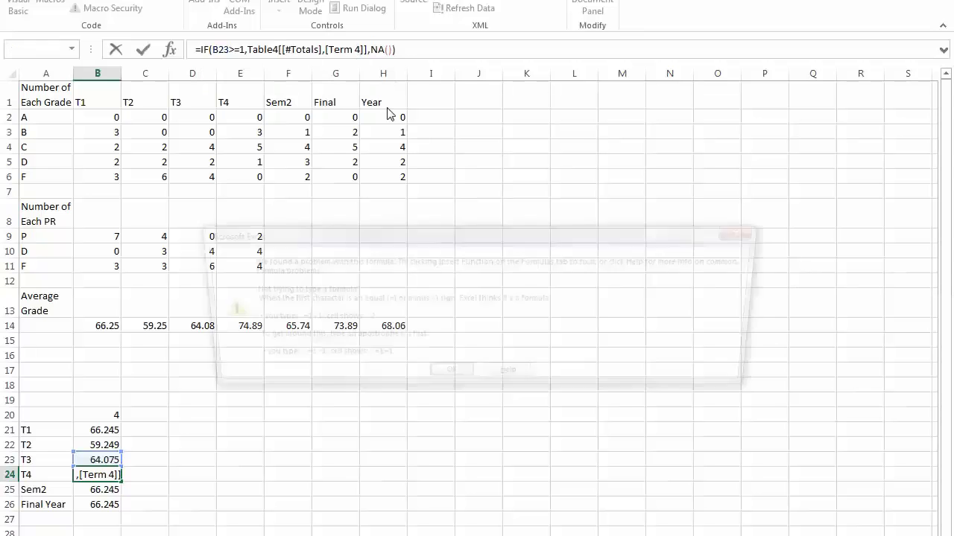
{"action": "left_click", "coordinate": [448, 378]}
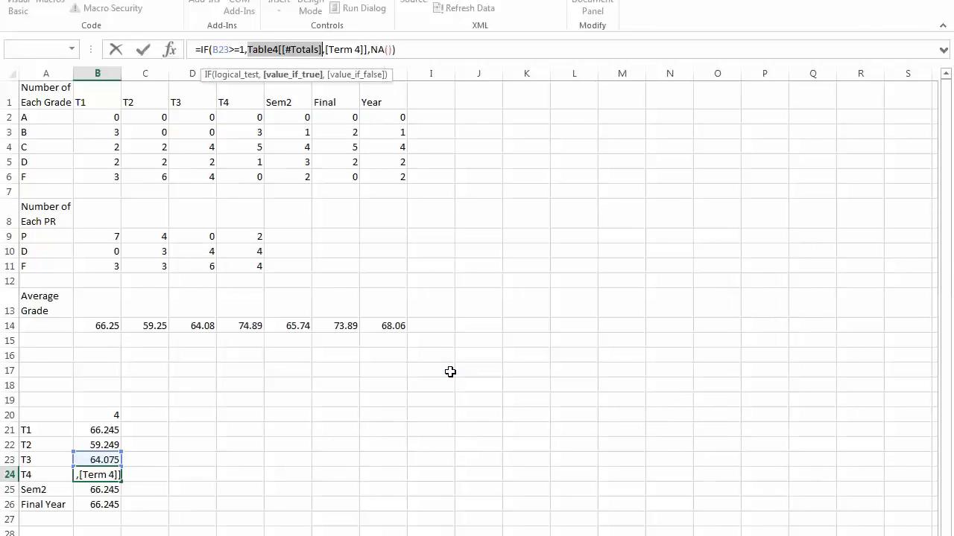
{"action": "left_click", "coordinate": [113, 460]}
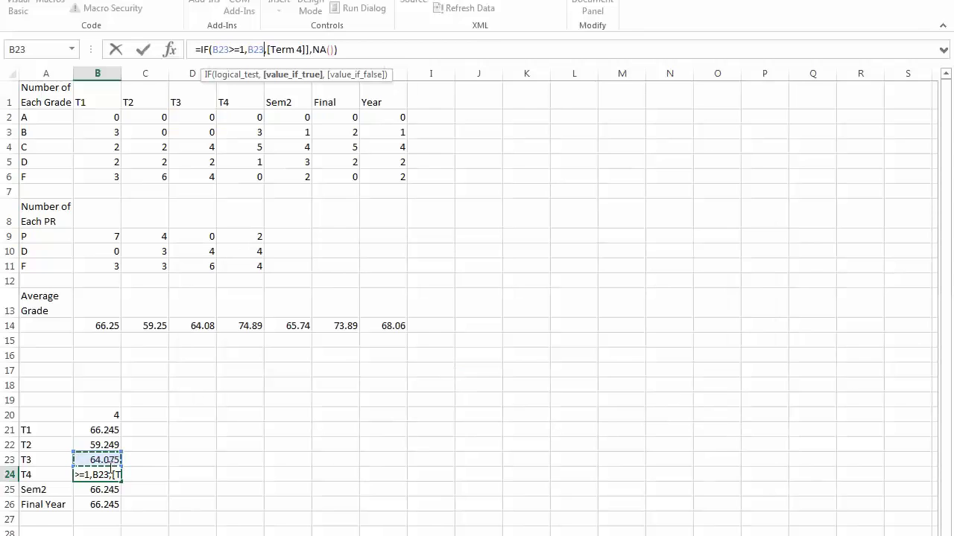
{"action": "key", "text": "Escape"}
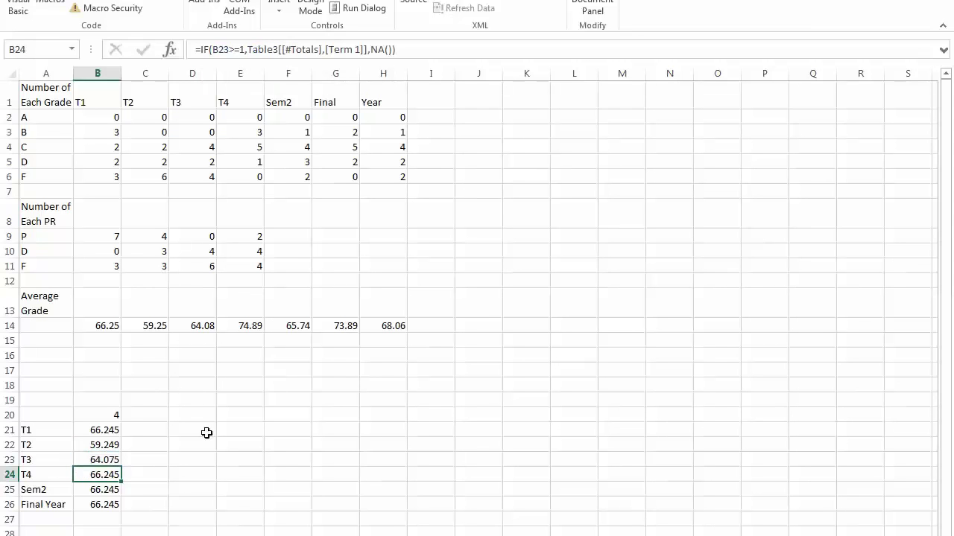
Clear the copied formulas for T4, Sem2 and Final Year in cells B24 to B26.
{"action": "left_click", "coordinate": [209, 474]}
{"action": "left_click", "coordinate": [99, 460]}
{"action": "left_click_drag", "start_coordinate": [102, 475], "coordinate": [104, 504]}
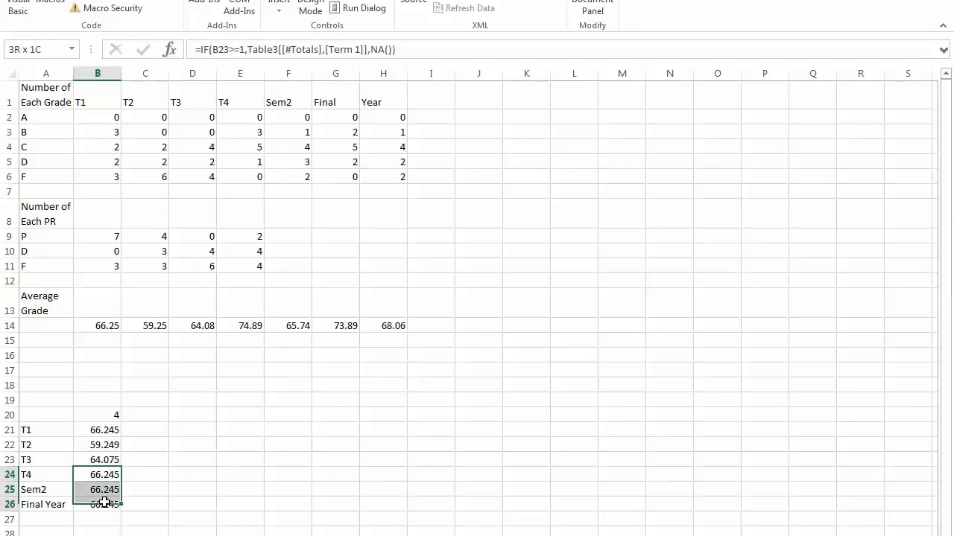
{"action": "key", "text": "Delete"}
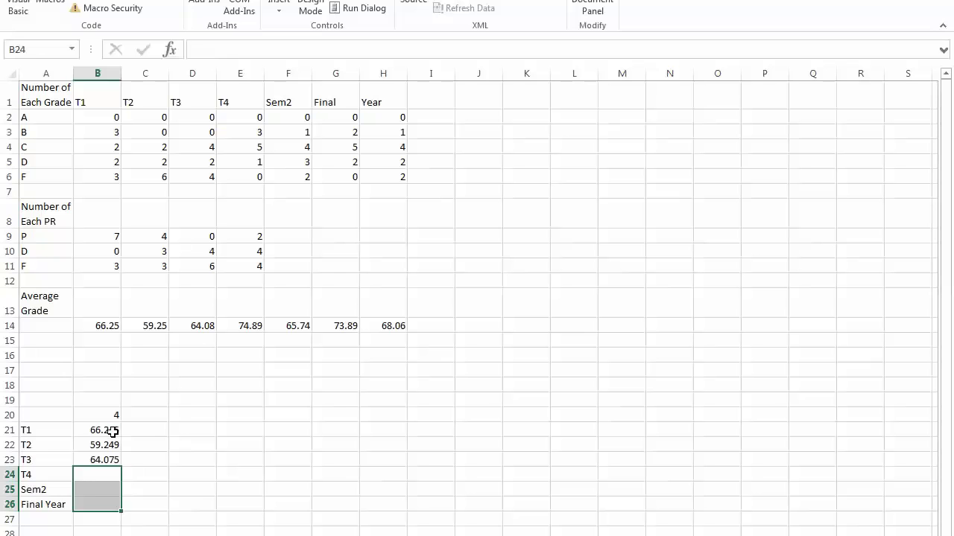
Examine the T1 formula in B21 and the scroll bar's linked cell B20 that it refers to.
{"action": "left_click", "coordinate": [113, 432]}
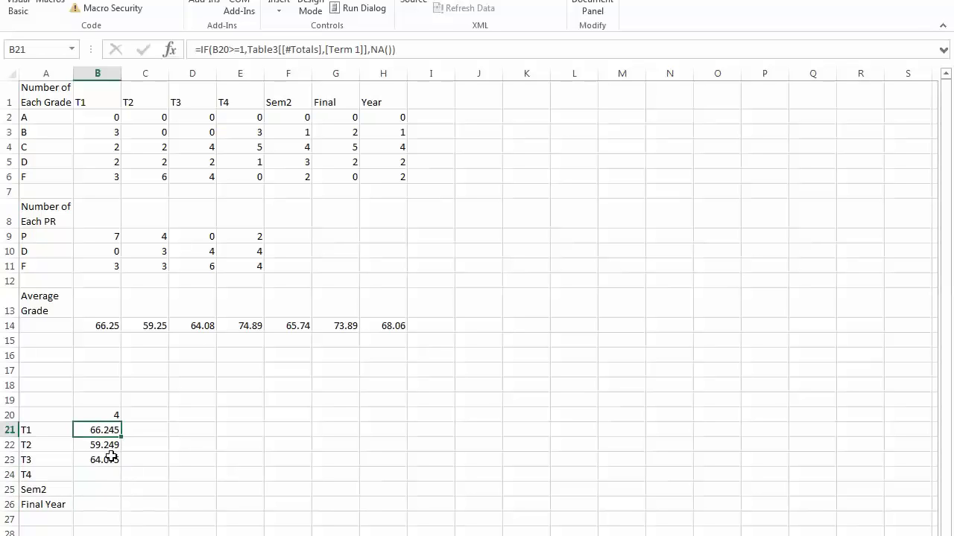
{"action": "left_click", "coordinate": [111, 415]}
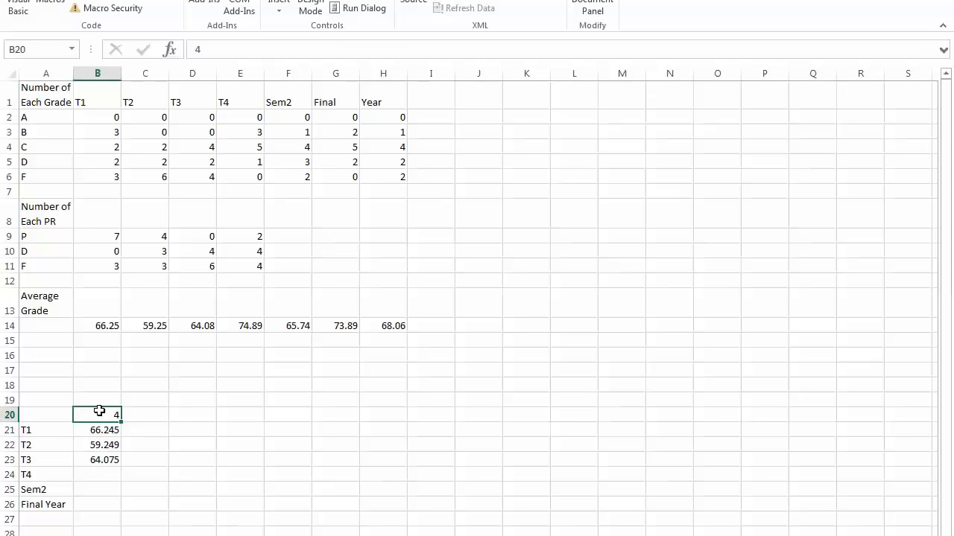
{"action": "left_click", "coordinate": [105, 432]}
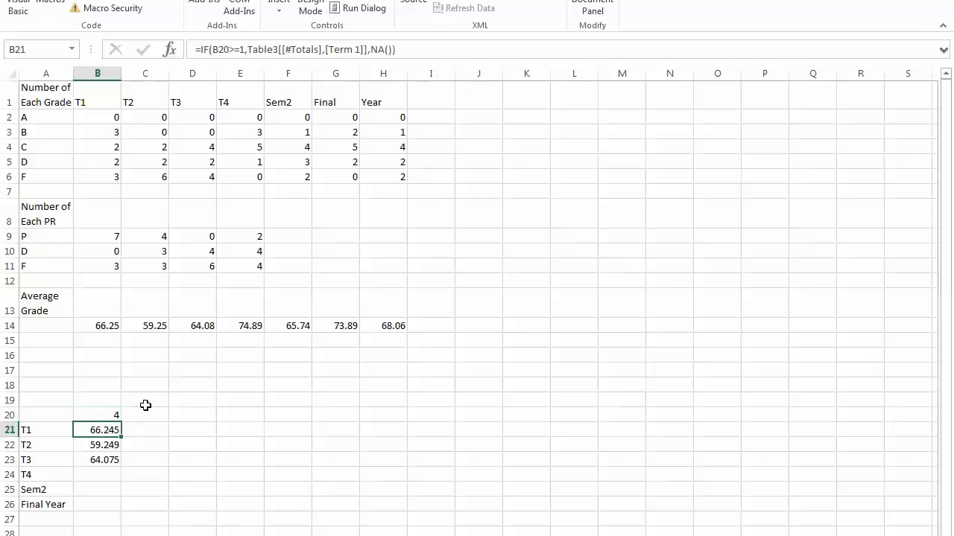
Try to make the B20 reference in the T1 formula in B21 absolute.
{"action": "left_click", "coordinate": [221, 49]}
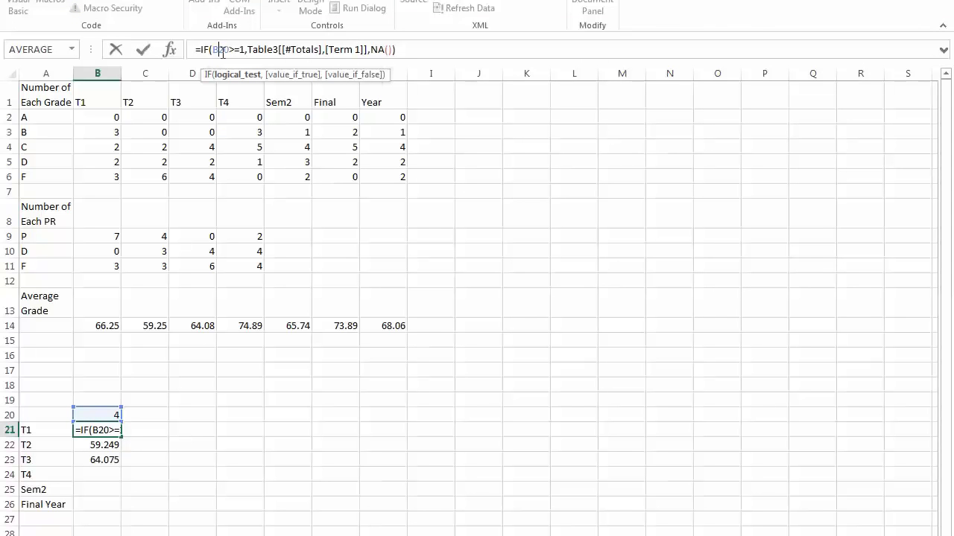
{"action": "key", "text": "F4"}
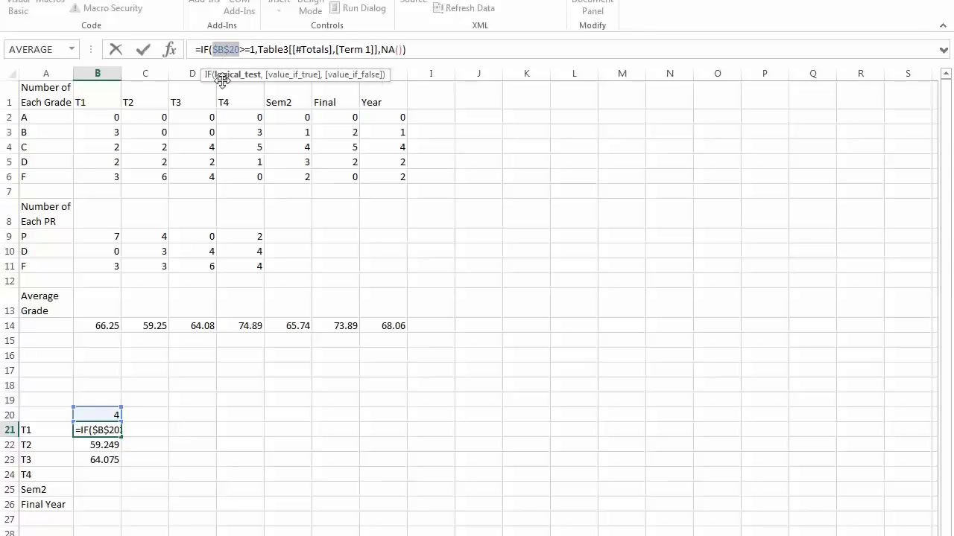
{"action": "left_click", "coordinate": [111, 446]}
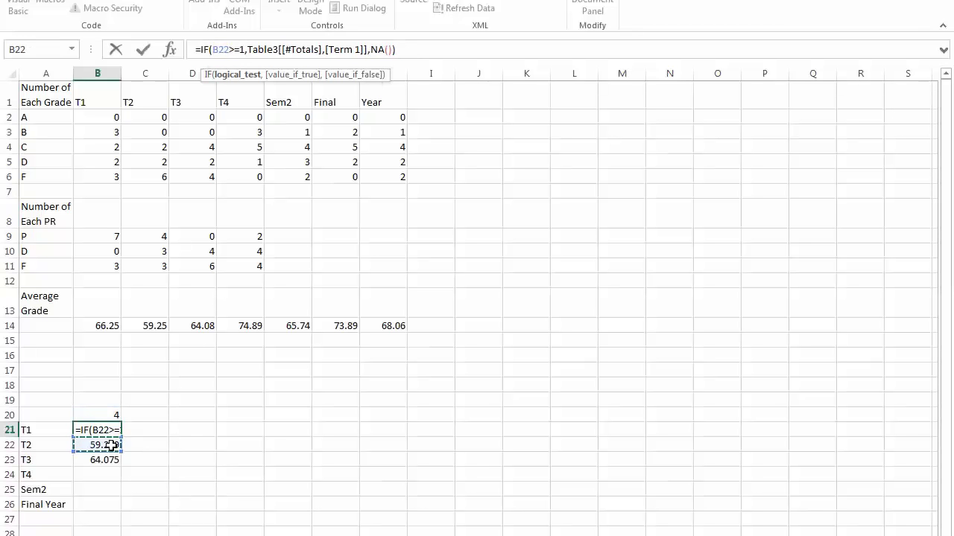
{"action": "left_click", "coordinate": [112, 431]}
{"action": "left_click", "coordinate": [157, 483]}
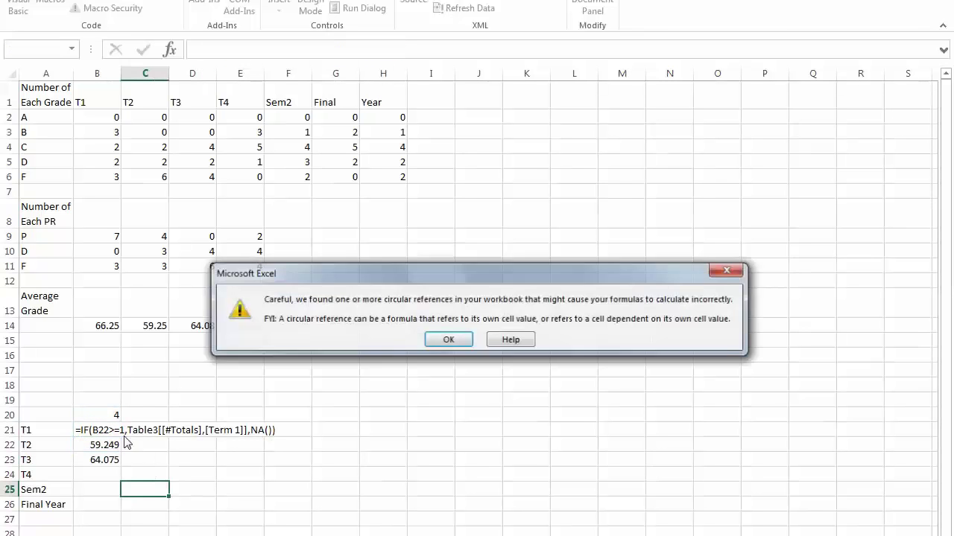
{"action": "left_click", "coordinate": [450, 340]}
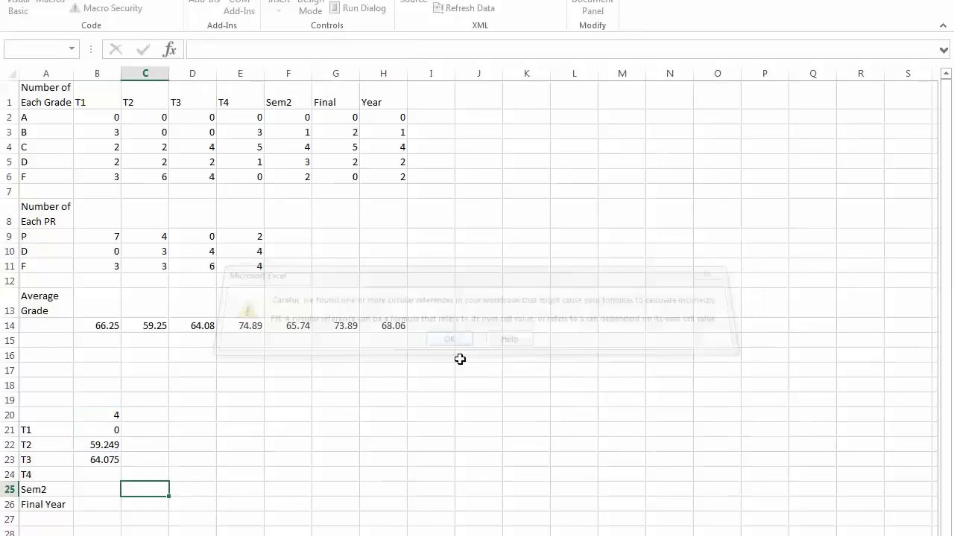
Try to point the logical test of the T1 formula in B21 back to cell B20.
{"action": "left_click", "coordinate": [113, 430]}
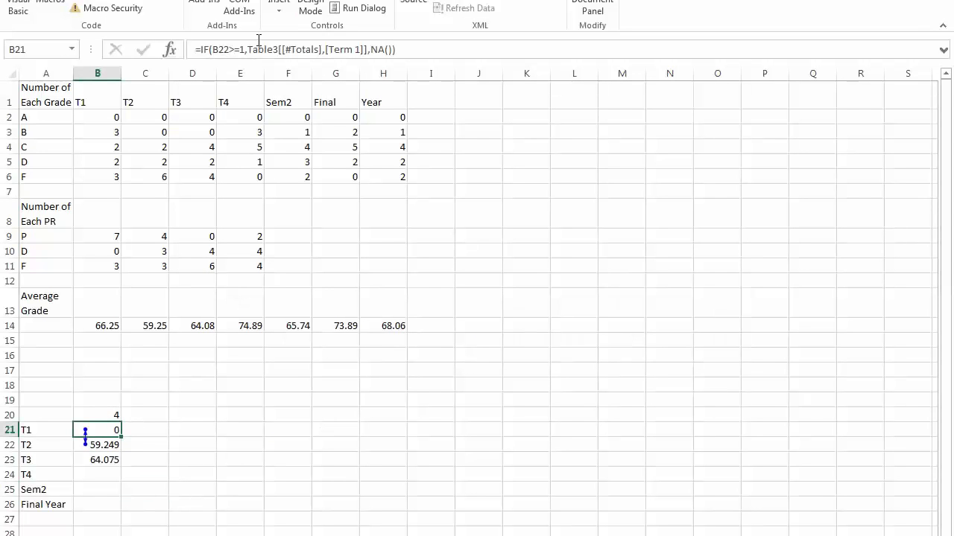
{"action": "double_click", "coordinate": [214, 49]}
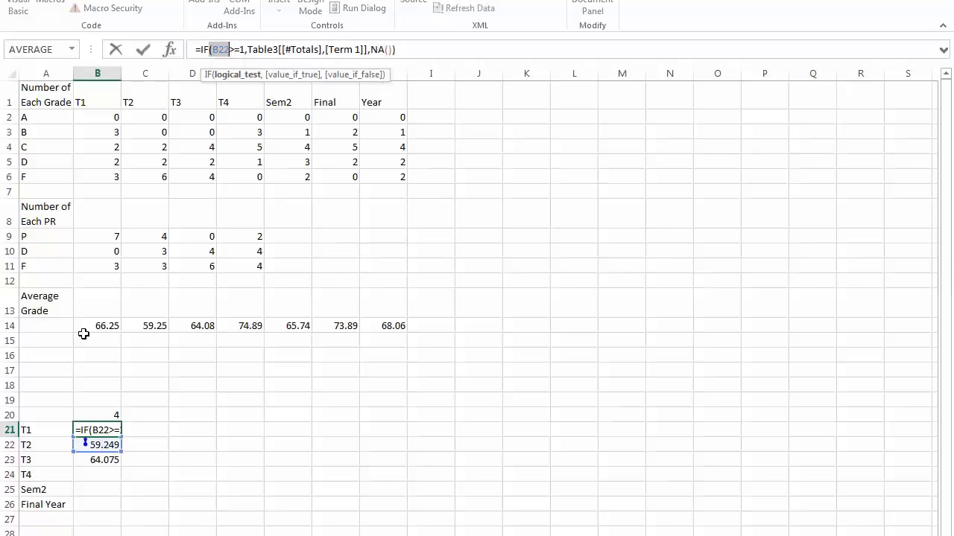
{"action": "left_click", "coordinate": [96, 416]}
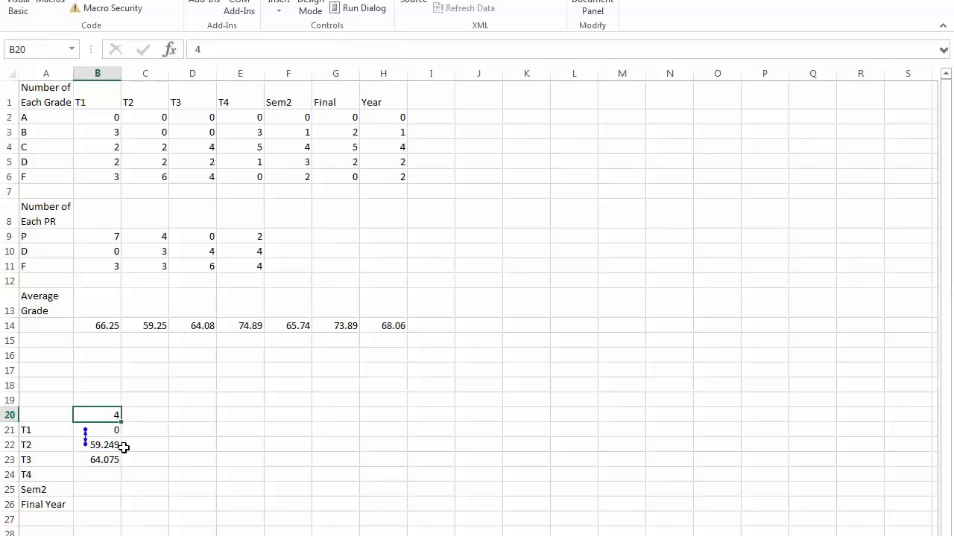
{"action": "left_click_drag", "start_coordinate": [162, 449], "coordinate": [161, 460]}
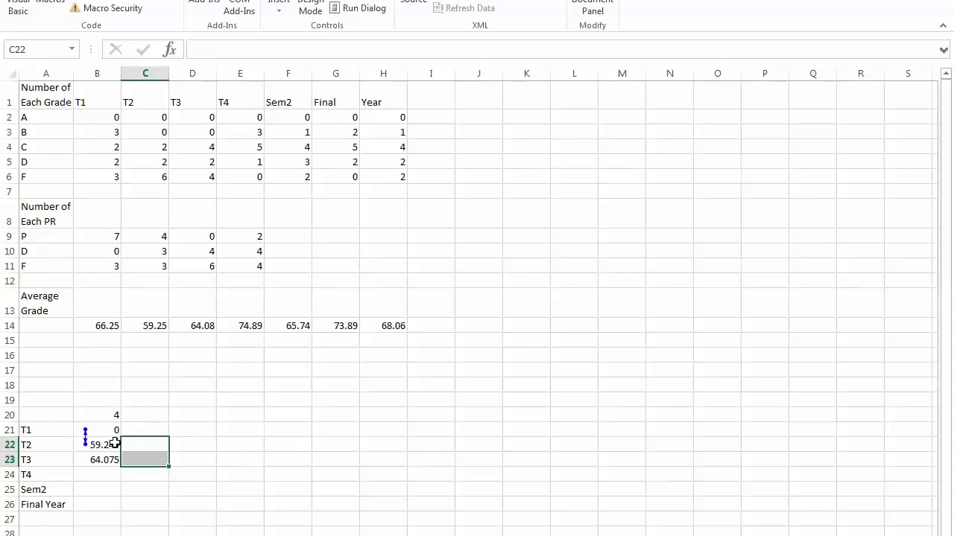
Undo the mistaken reference change in B21 and the clearing of the formulas in B24 to B26.
{"action": "key", "text": "ctrl+z"}
{"action": "key", "text": "ctrl+z"}
{"action": "key", "text": "ctrl+z"}
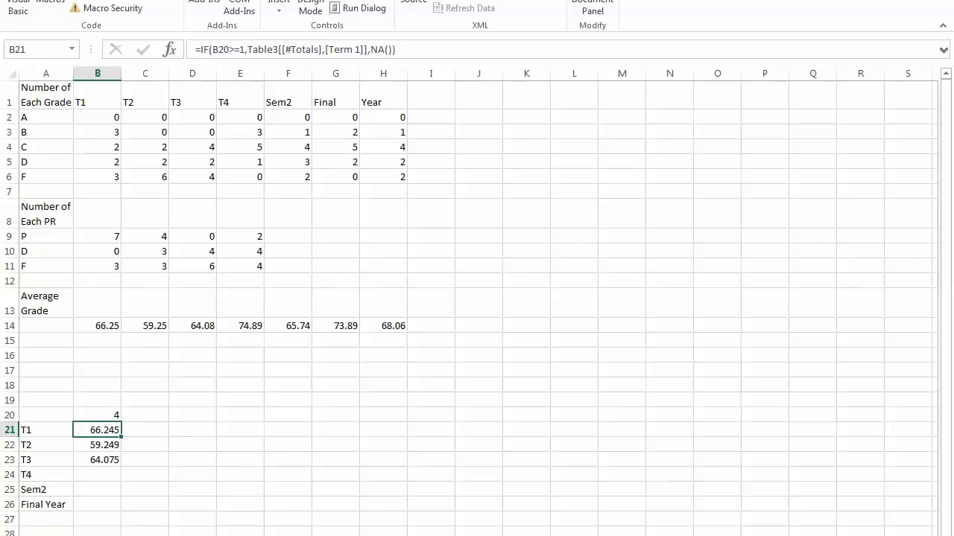
Make the B20 reference in the T1 formula in B21 absolute as $B$20 and fill the formula down through B26.
{"action": "left_click", "coordinate": [103, 430]}
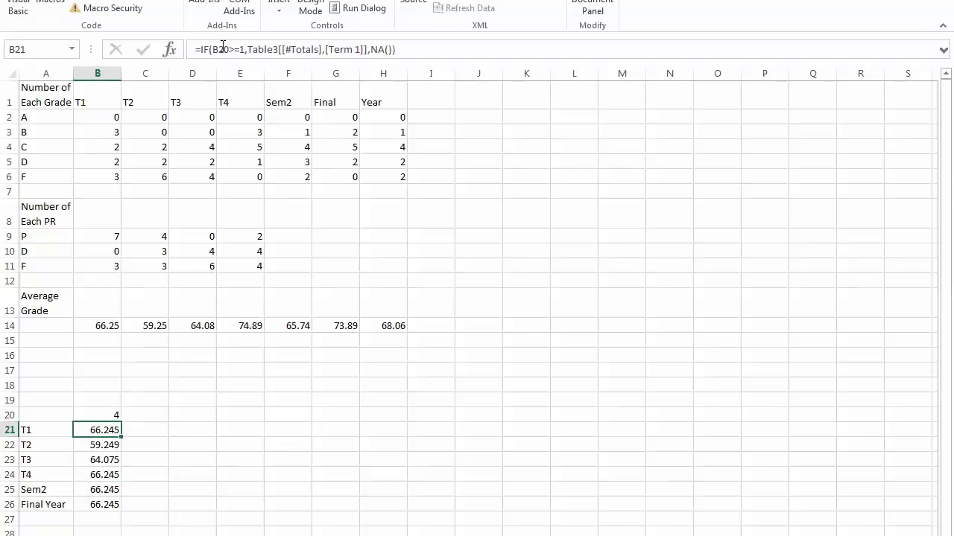
{"action": "left_click", "coordinate": [104, 417]}
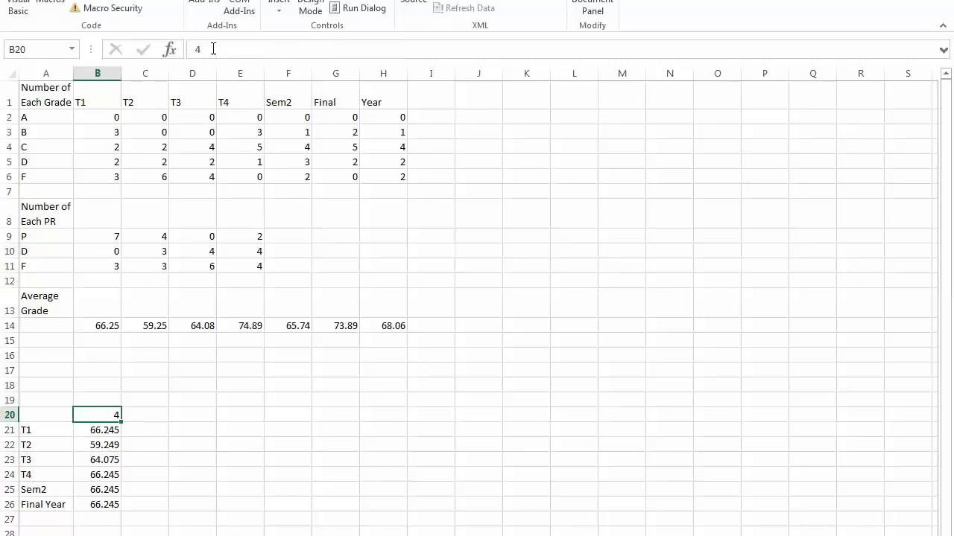
{"action": "left_click", "coordinate": [96, 432]}
{"action": "left_click", "coordinate": [220, 49]}
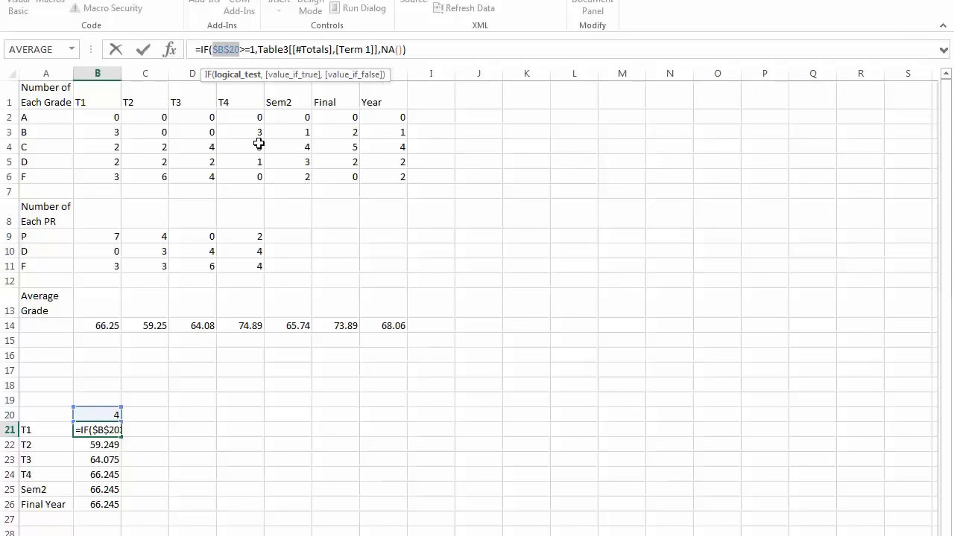
{"action": "key", "text": "Return"}
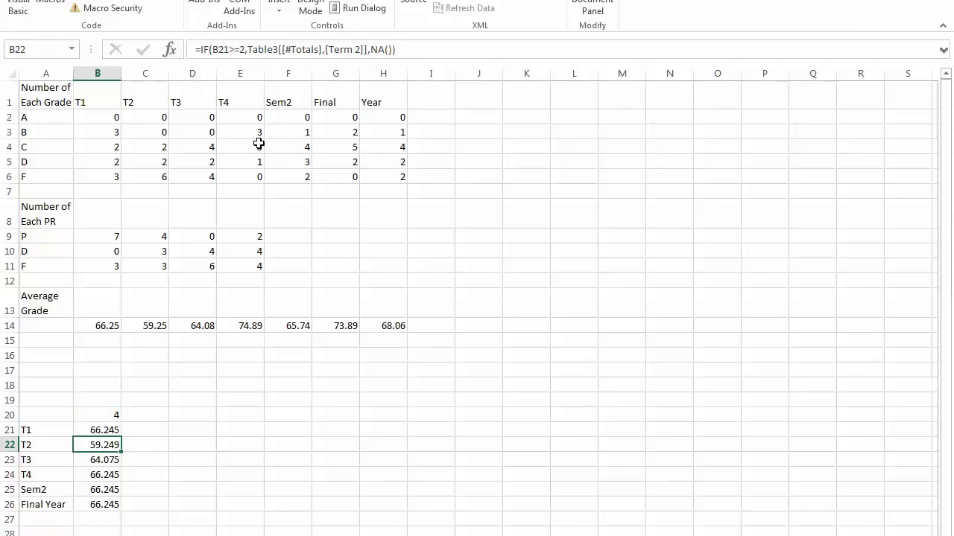
{"action": "left_click", "coordinate": [117, 432]}
{"action": "left_click_drag", "start_coordinate": [122, 438], "coordinate": [125, 512]}
Change the T2 formula in B22 to test for >=2 and return the Term 2 total.
{"action": "left_click", "coordinate": [108, 445]}
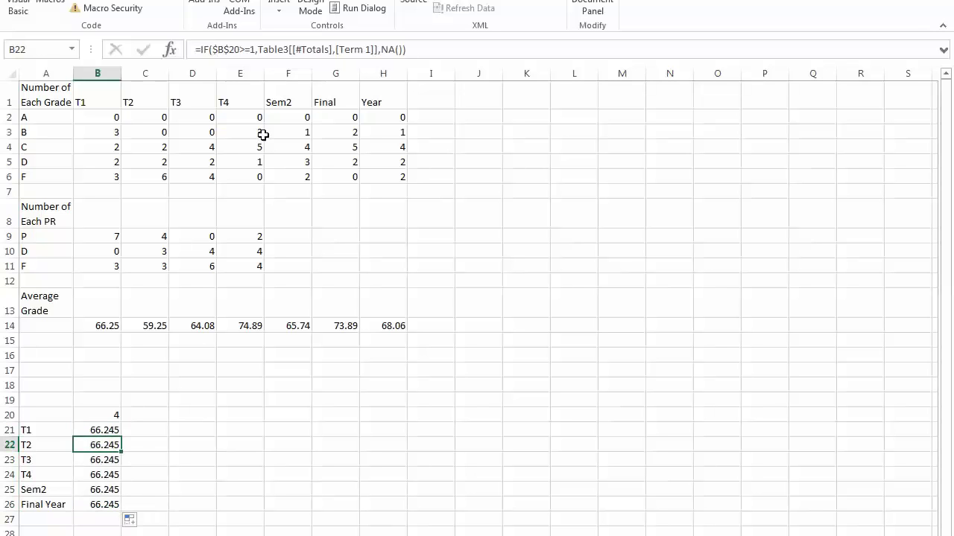
{"action": "left_click", "coordinate": [251, 50]}
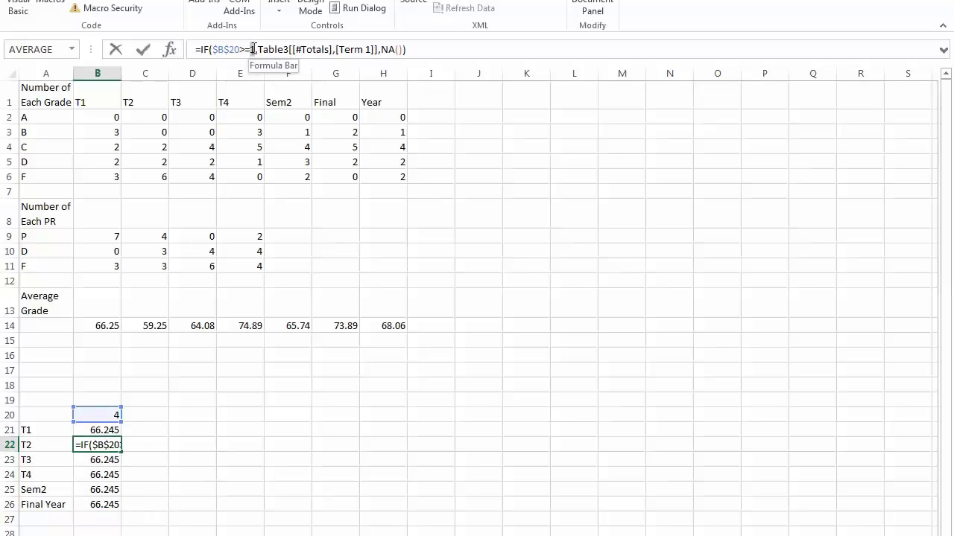
{"action": "type", "text": "2"}
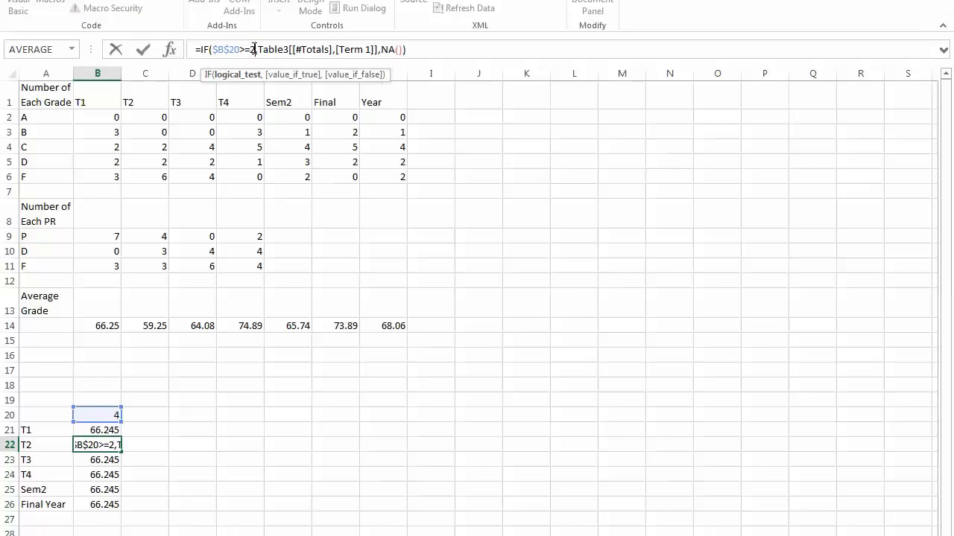
{"action": "left_click", "coordinate": [368, 49]}
{"action": "key", "text": "BackSpace"}
{"action": "type", "text": "2"}
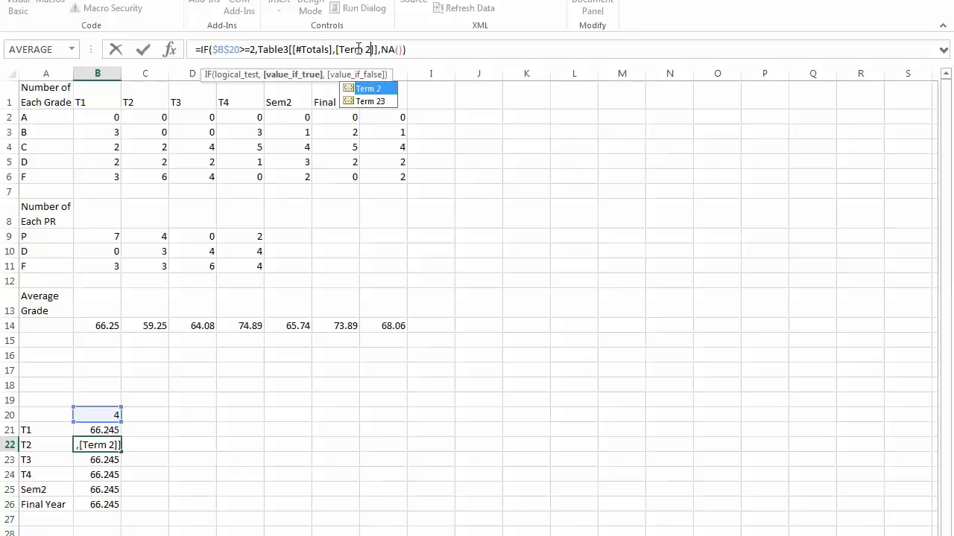
{"action": "key", "text": "Return"}
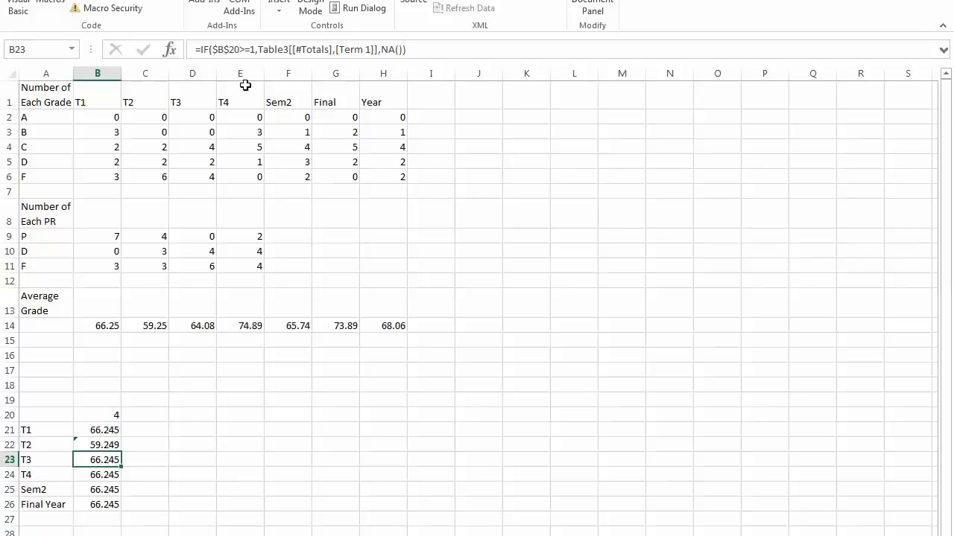
Change the T3 formula in B23 to test $B$20 for >=3 and return the Term 3 total.
{"action": "left_click", "coordinate": [253, 49]}
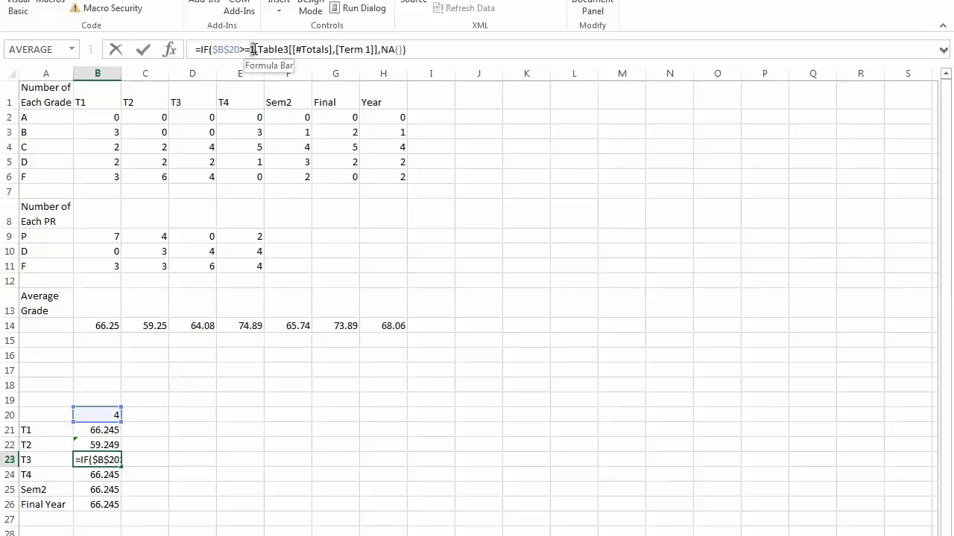
{"action": "key", "text": "BackSpace"}
{"action": "type", "text": "3"}
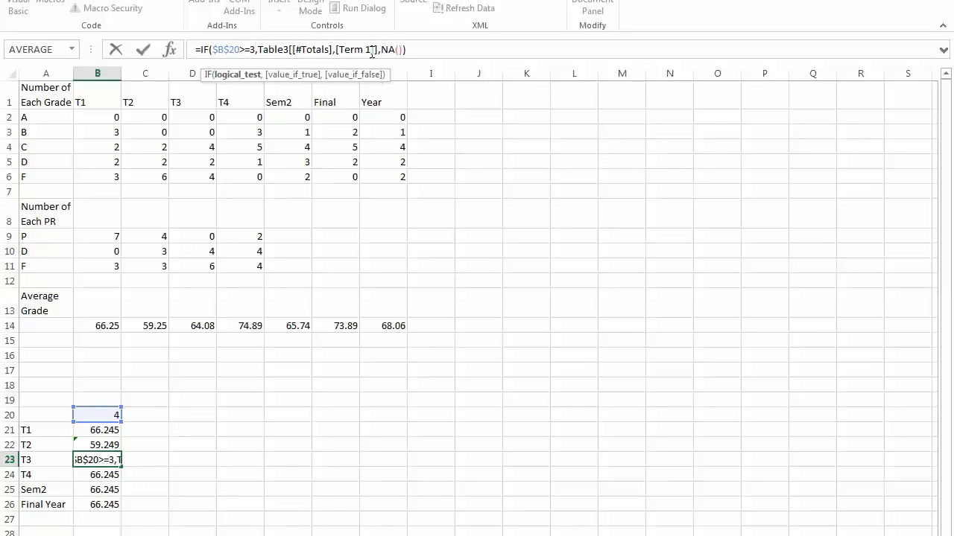
{"action": "left_click", "coordinate": [370, 50]}
{"action": "key", "text": "BackSpace"}
{"action": "type", "text": "3"}
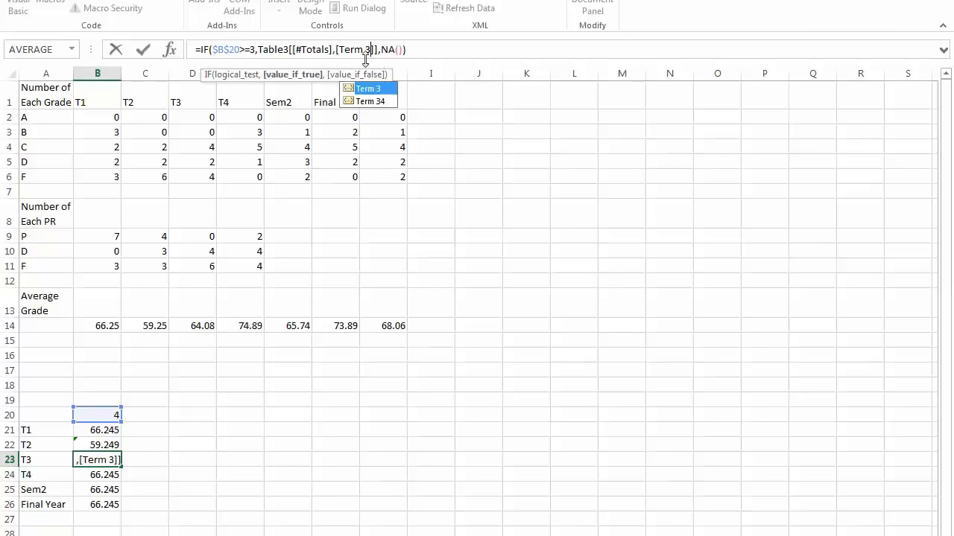
{"action": "key", "text": "Return"}
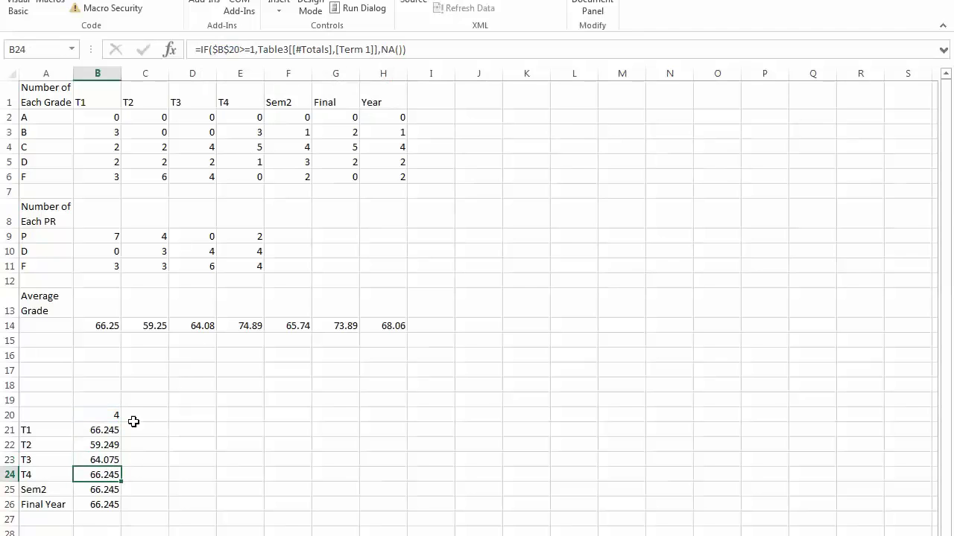
Change the T4 formula in B24 to test for >=4 and return the Term 4 total.
{"action": "left_click", "coordinate": [250, 49]}
{"action": "key", "text": "BackSpace"}
{"action": "type", "text": "4"}
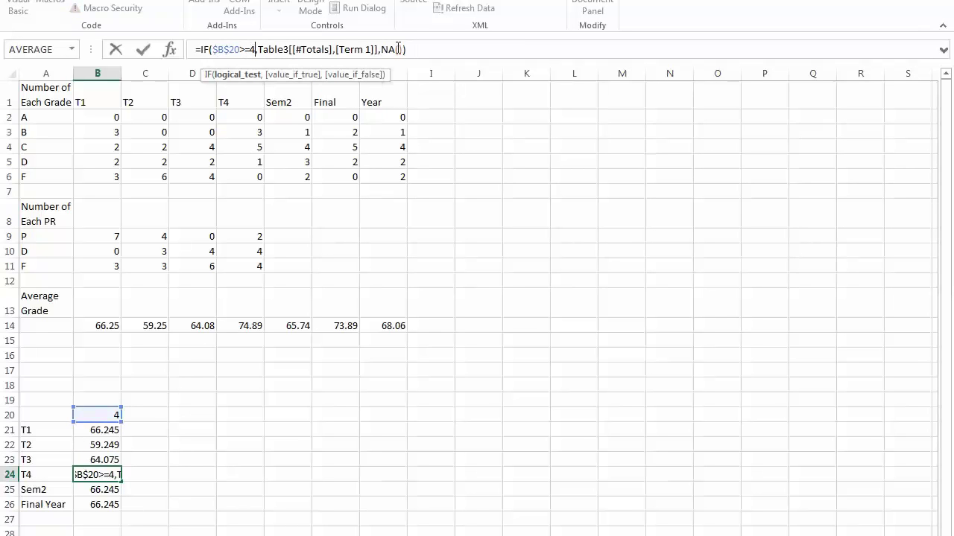
{"action": "left_click", "coordinate": [368, 49]}
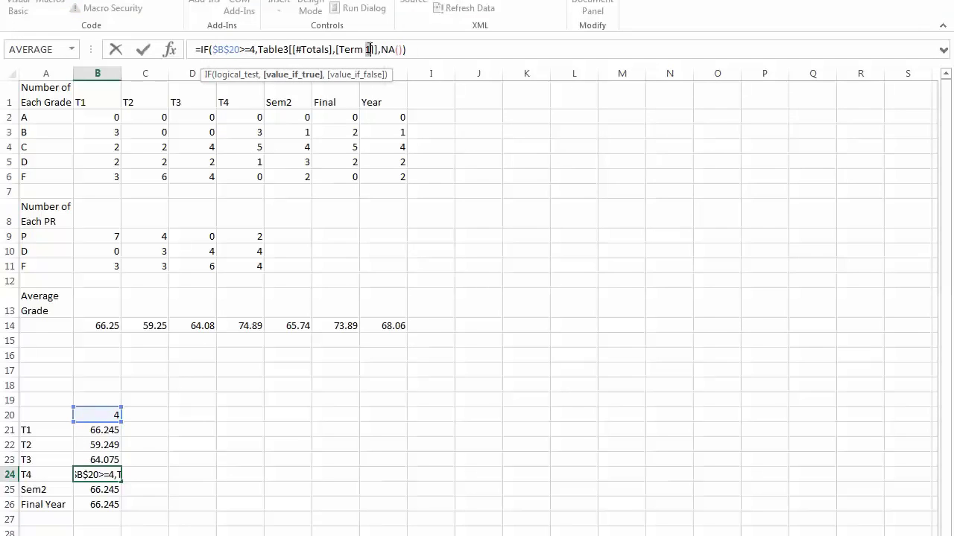
{"action": "key", "text": "BackSpace"}
{"action": "type", "text": "4"}
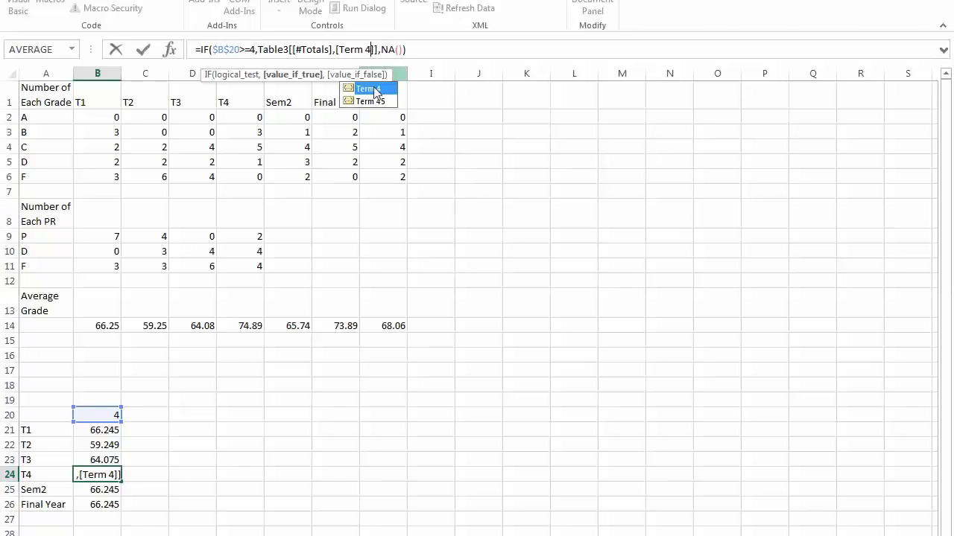
{"action": "left_click", "coordinate": [108, 490]}
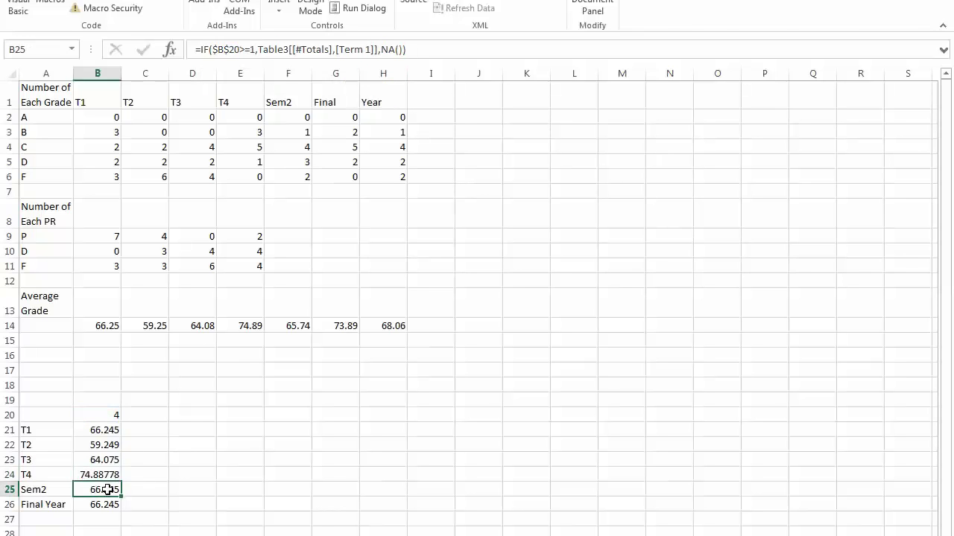
Change the Sem2 formula in B25 to return the Sem 2 column's total from Table3.
{"action": "left_click_drag", "start_coordinate": [337, 49], "coordinate": [367, 50]}
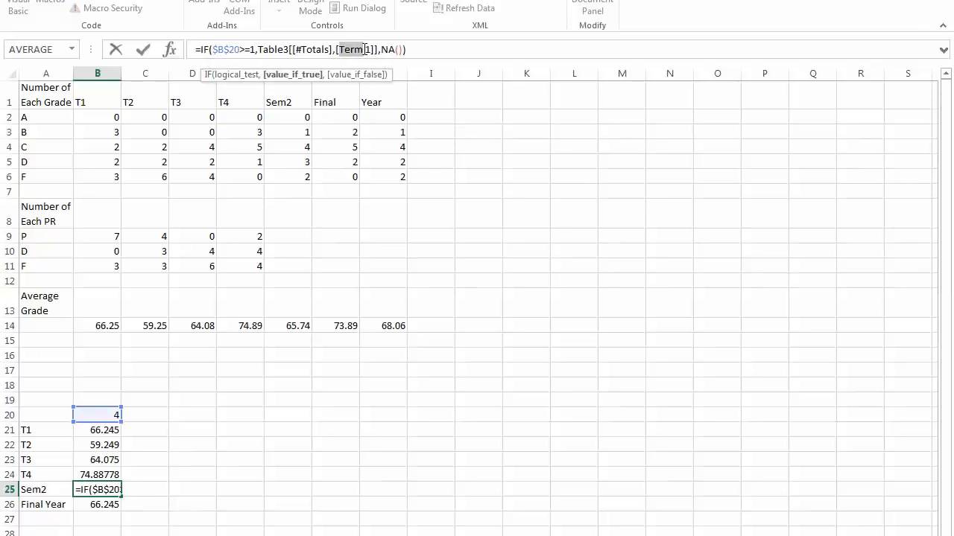
{"action": "type", "text": "Se"}
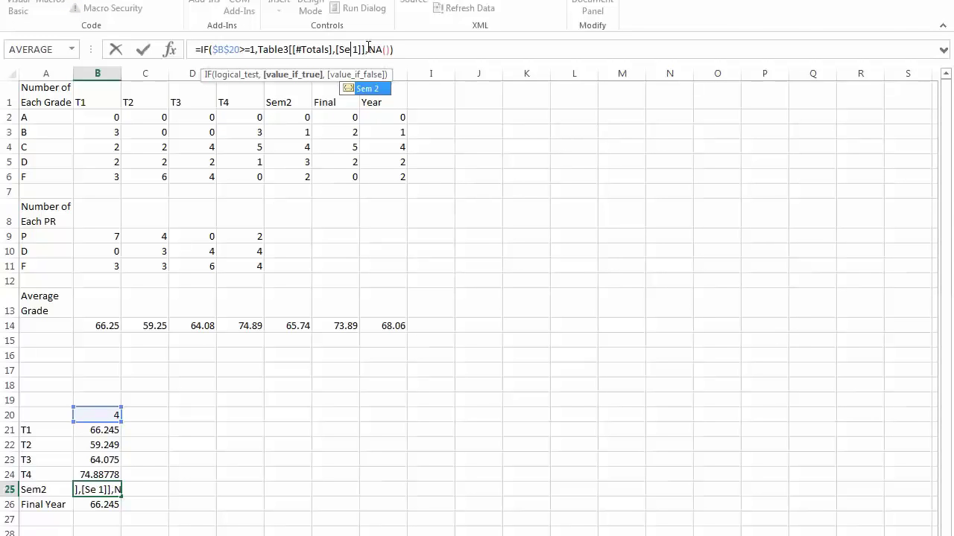
{"action": "left_click", "coordinate": [369, 91]}
{"action": "double_click", "coordinate": [368, 89]}
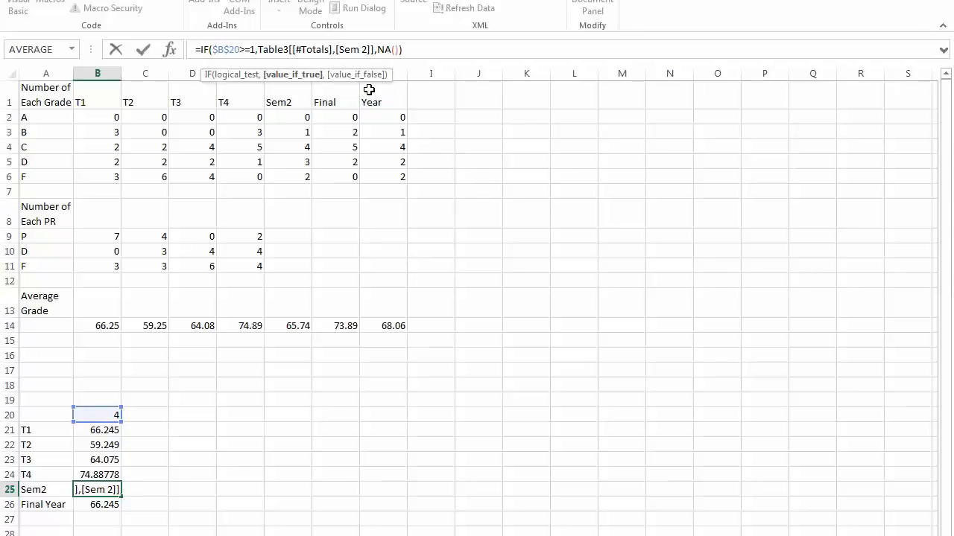
{"action": "key", "text": "Return"}
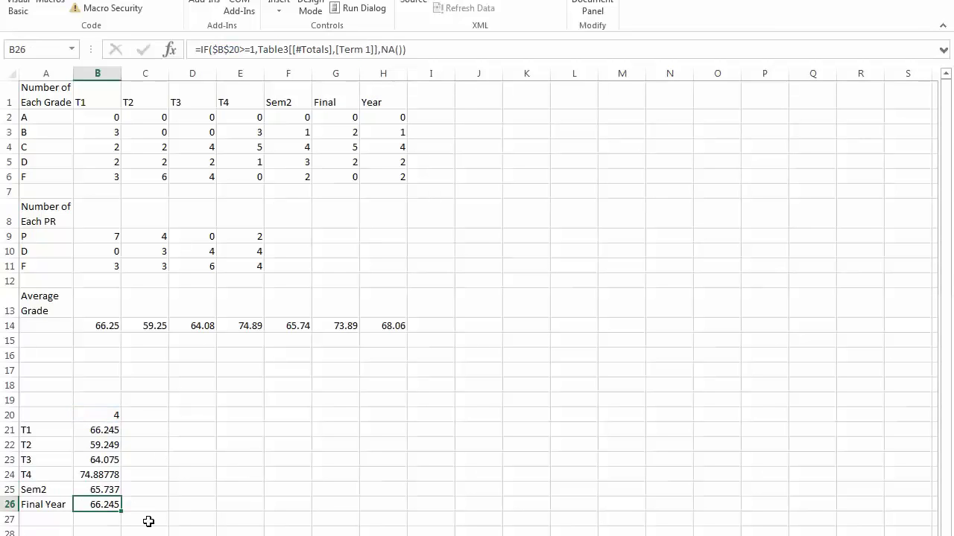
Set the logical test in the Sem2 formula in B25 to >=5.
{"action": "left_click", "coordinate": [97, 484]}
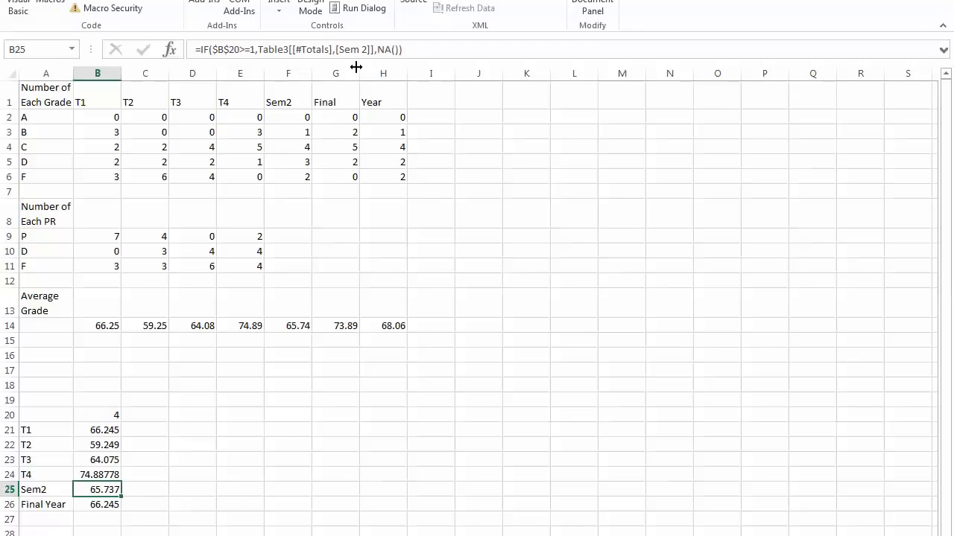
{"action": "left_click", "coordinate": [252, 48]}
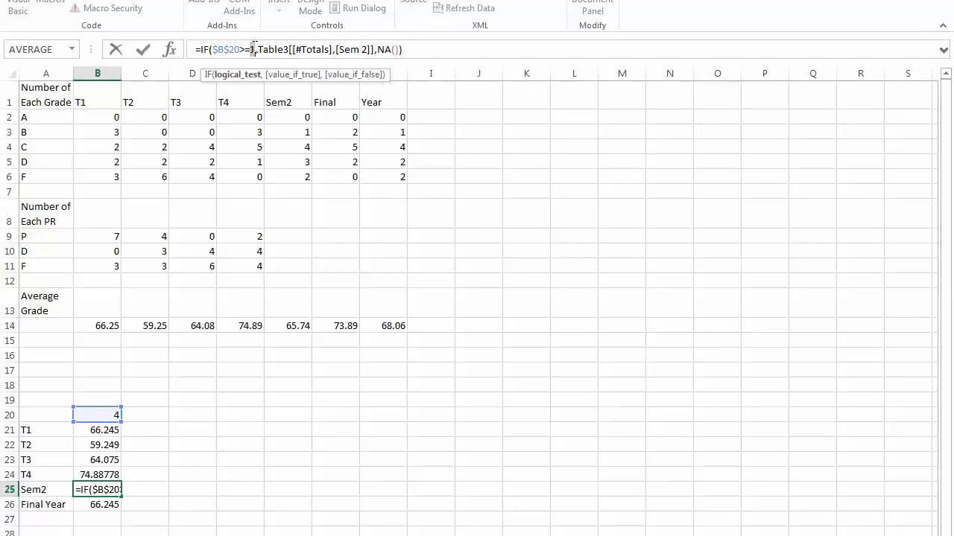
{"action": "key", "text": "BackSpace"}
{"action": "type", "text": "5"}
{"action": "key", "text": "Return"}
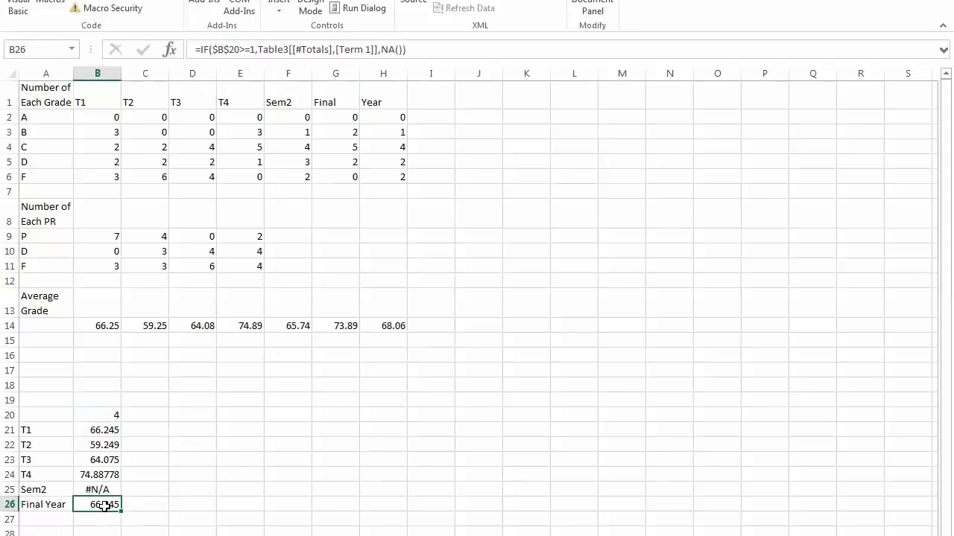
Change the formula in B26 to test $B$20 for >=6 and return the Final Exam total from Table3.
{"action": "left_click", "coordinate": [252, 49]}
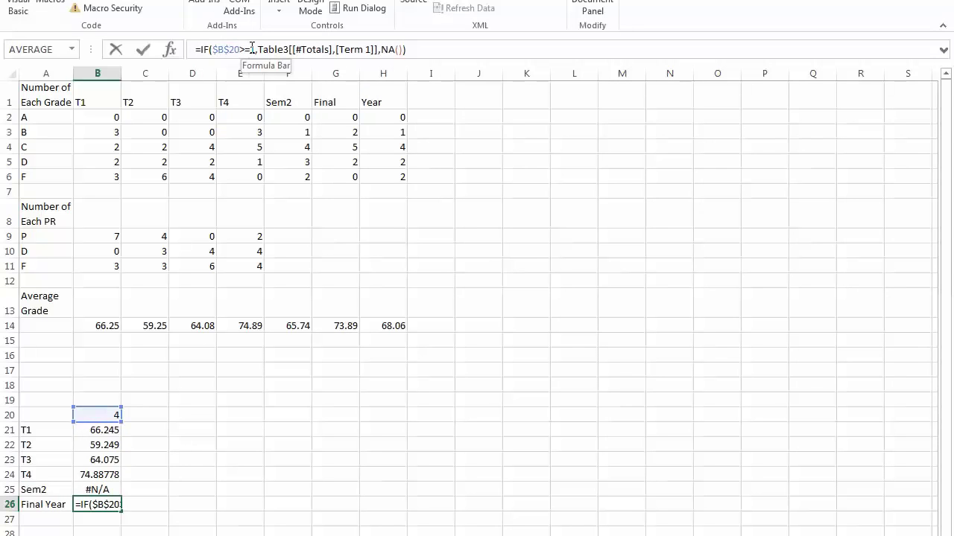
{"action": "double_click", "coordinate": [254, 50]}
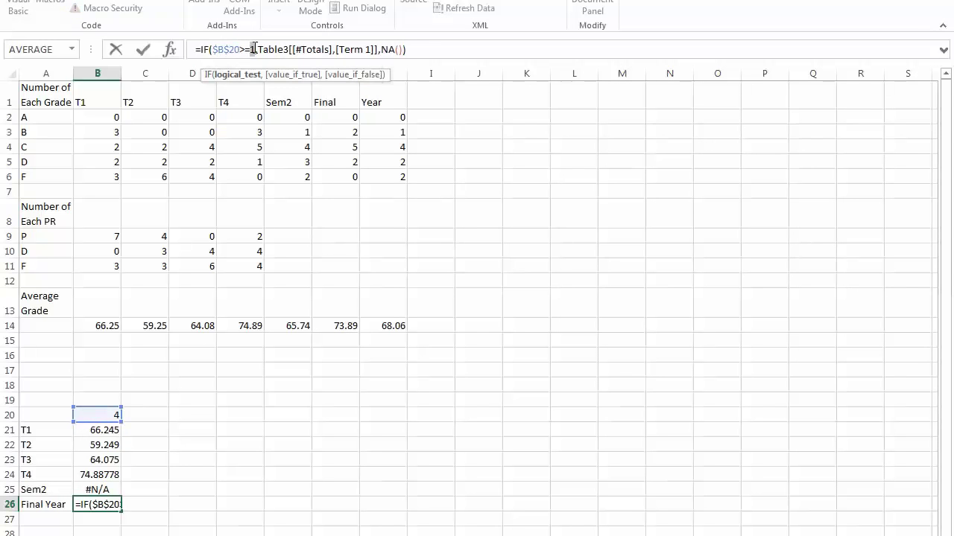
{"action": "type", "text": "6"}
{"action": "left_click_drag", "start_coordinate": [339, 50], "coordinate": [363, 49]}
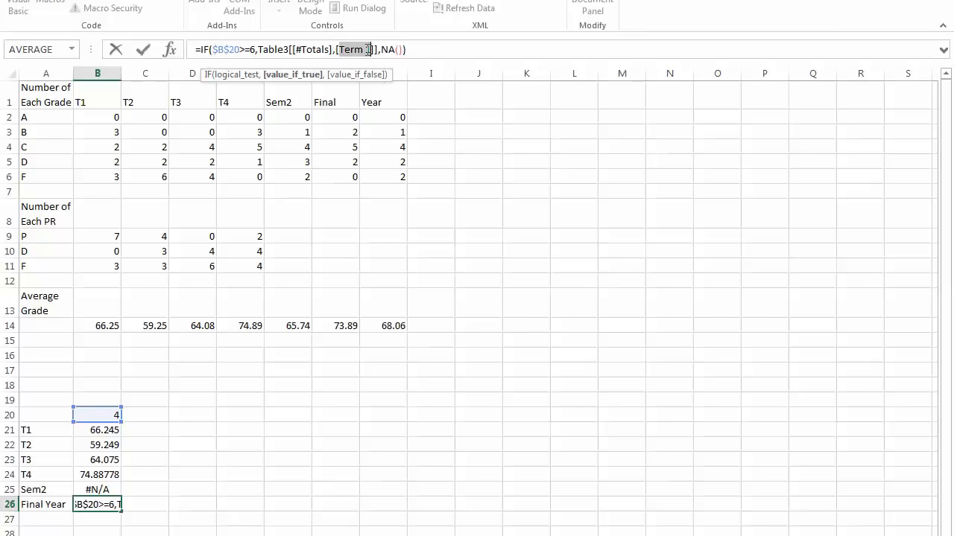
{"action": "type", "text": "Final"}
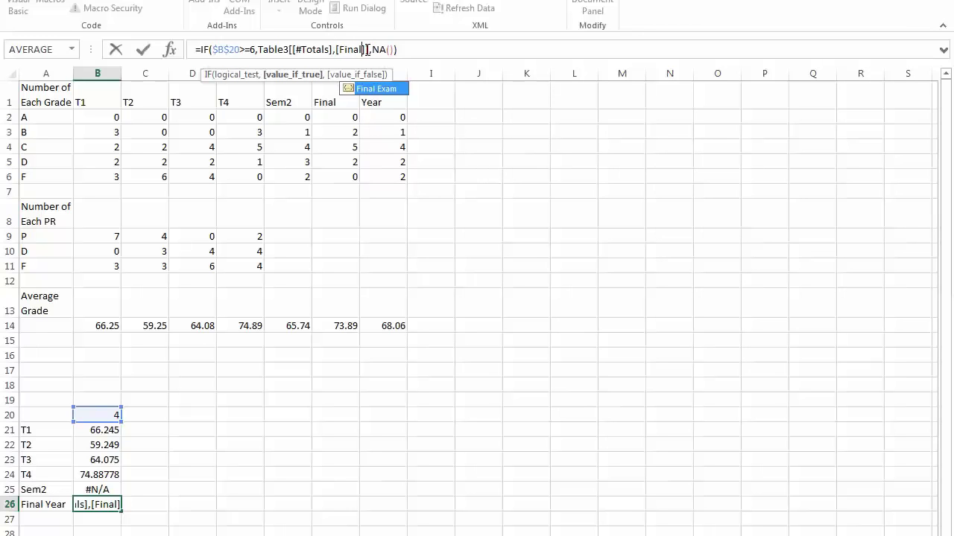
{"action": "double_click", "coordinate": [385, 88]}
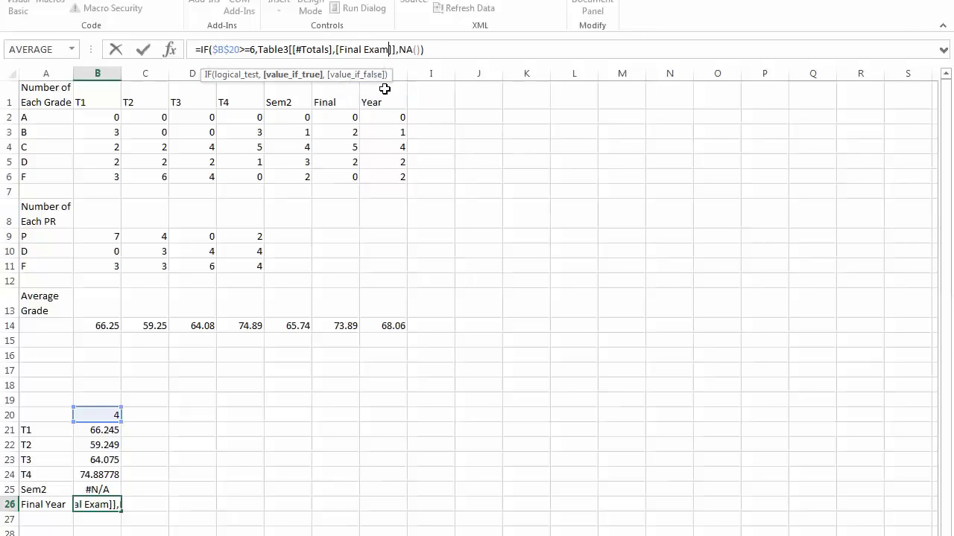
{"action": "key", "text": "Return"}
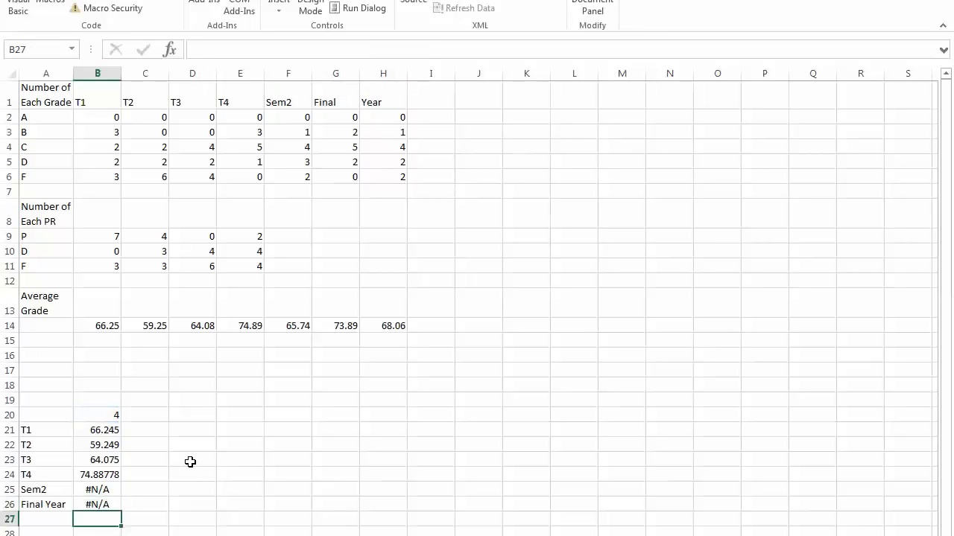
Split the Final Year label so that A26 reads Final and A27 reads Year.
{"action": "left_click", "coordinate": [47, 504]}
{"action": "double_click", "coordinate": [42, 504]}
{"action": "double_click", "coordinate": [47, 504]}
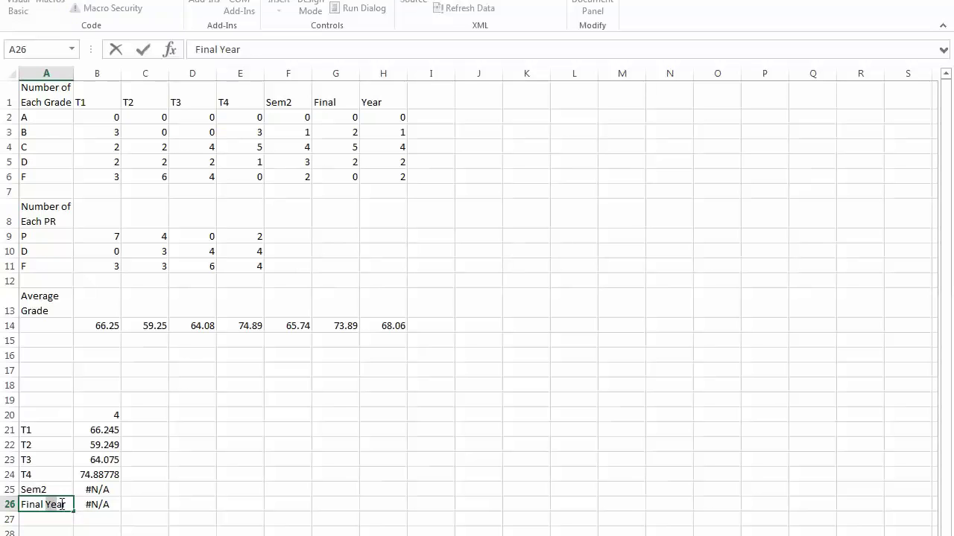
{"action": "left_click", "coordinate": [42, 502]}
{"action": "double_click", "coordinate": [50, 504]}
{"action": "key", "text": "ctrl+c"}
{"action": "key", "text": "BackSpace"}
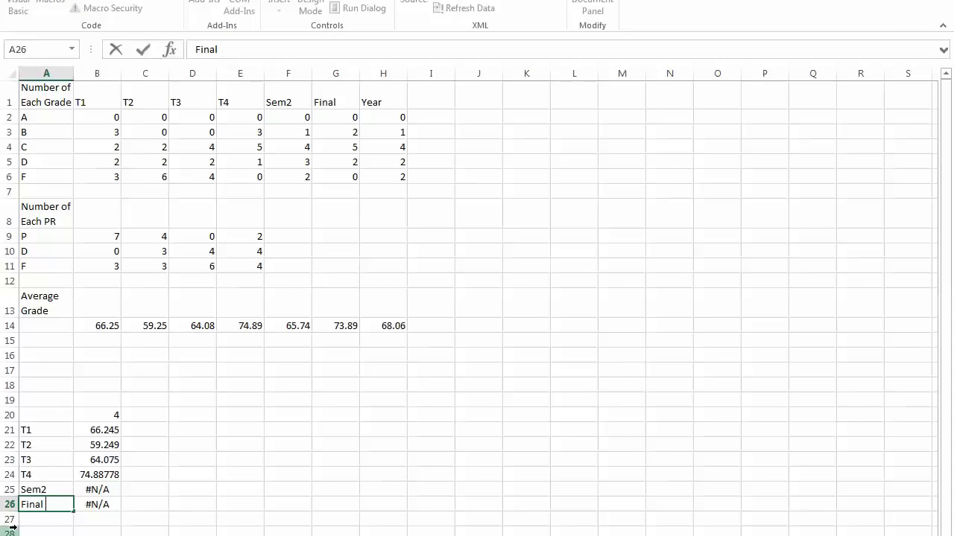
{"action": "left_click", "coordinate": [35, 517]}
{"action": "key", "text": "ctrl+v"}
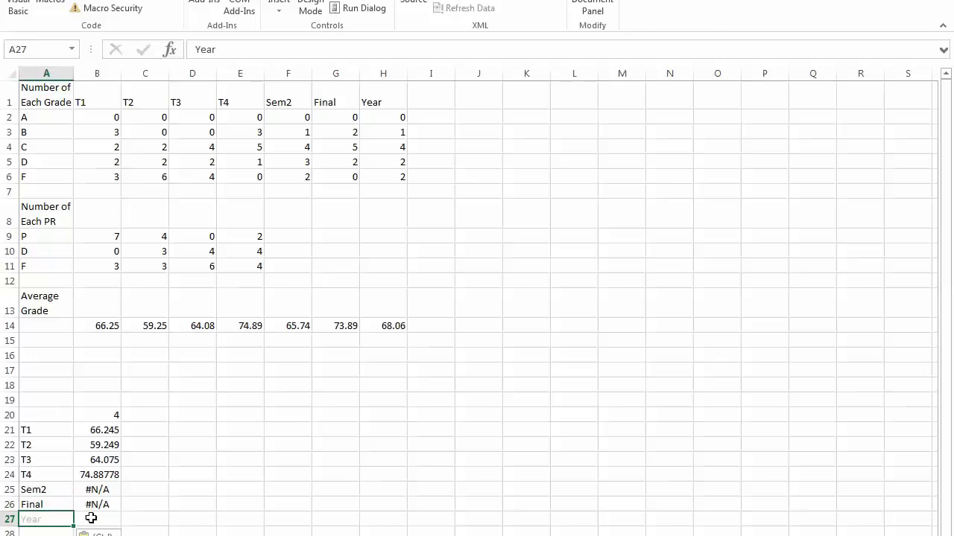
Fill the IF formula from B26 down to B27 for the Year row.
{"action": "left_click", "coordinate": [92, 518]}
{"action": "left_click", "coordinate": [100, 505]}
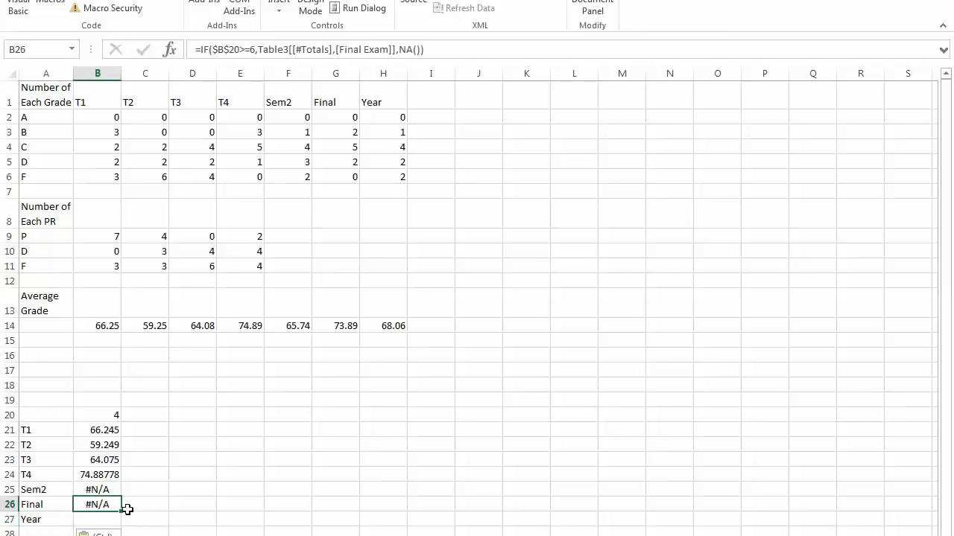
{"action": "left_click_drag", "start_coordinate": [121, 512], "coordinate": [168, 515]}
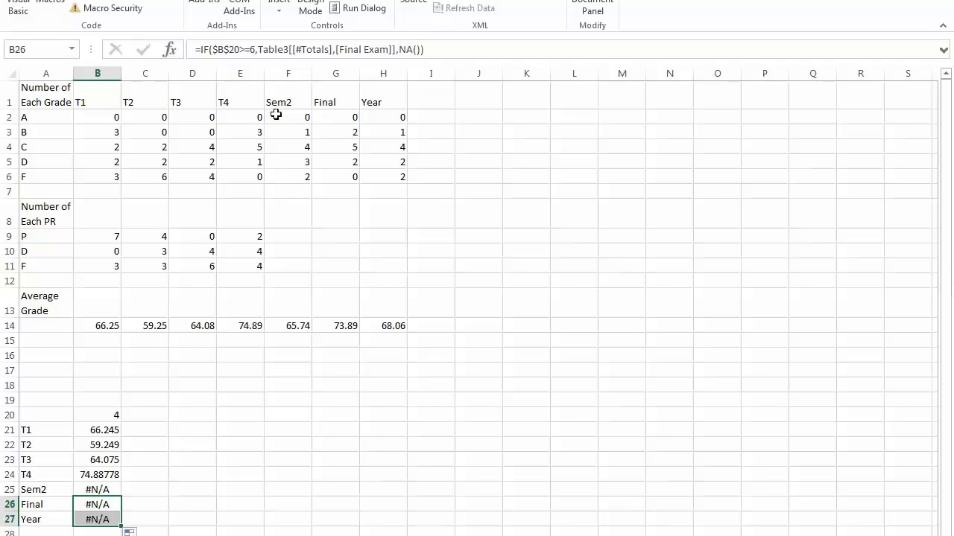
Change the formula in B26 to test $B$20 for >=7 and return the Year Grade total from Table3.
{"action": "left_click", "coordinate": [253, 49]}
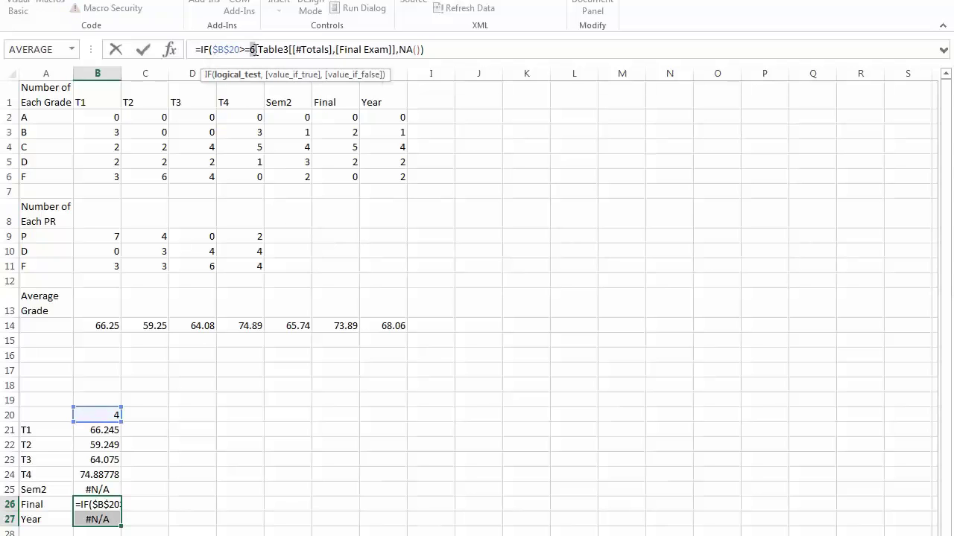
{"action": "key", "text": "BackSpace"}
{"action": "type", "text": "7"}
{"action": "left_click_drag", "start_coordinate": [339, 49], "coordinate": [389, 49]}
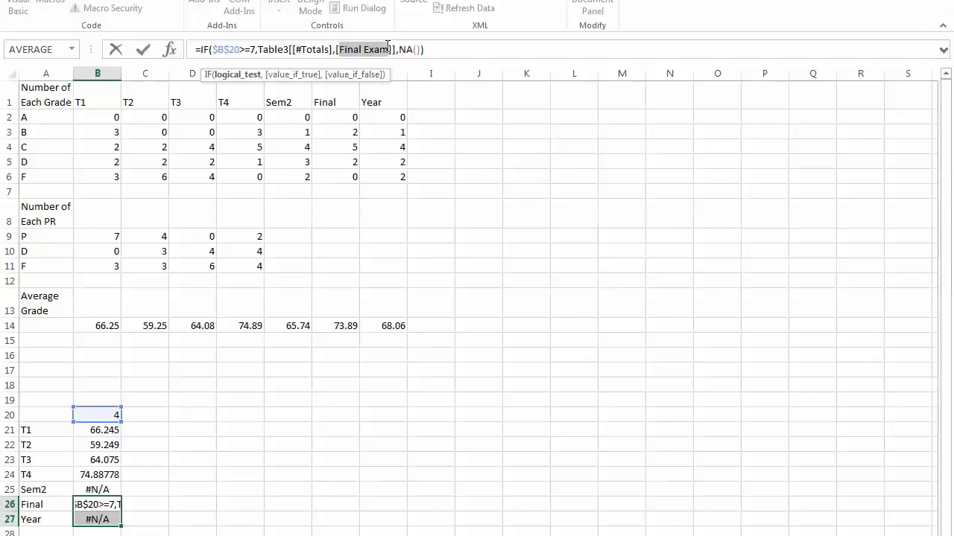
{"action": "type", "text": "ye"}
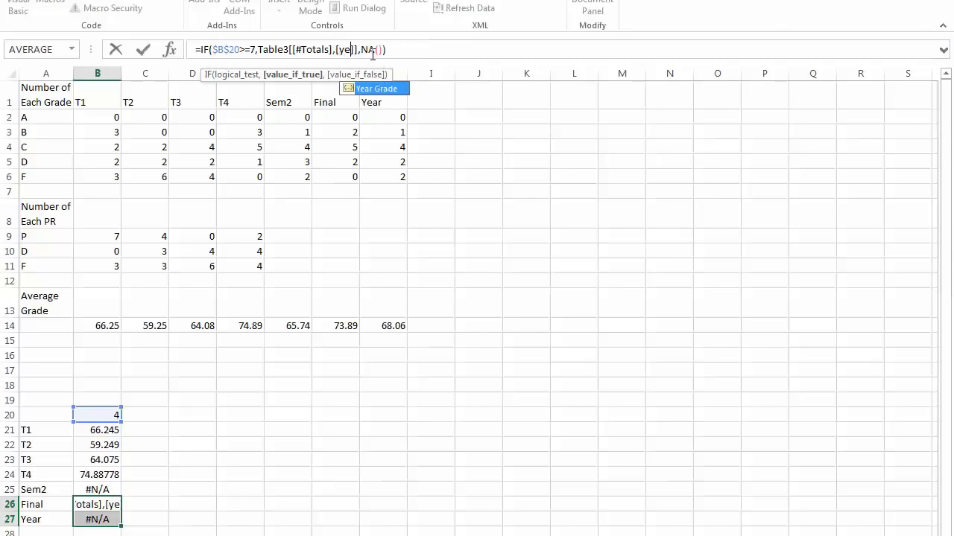
{"action": "double_click", "coordinate": [371, 89]}
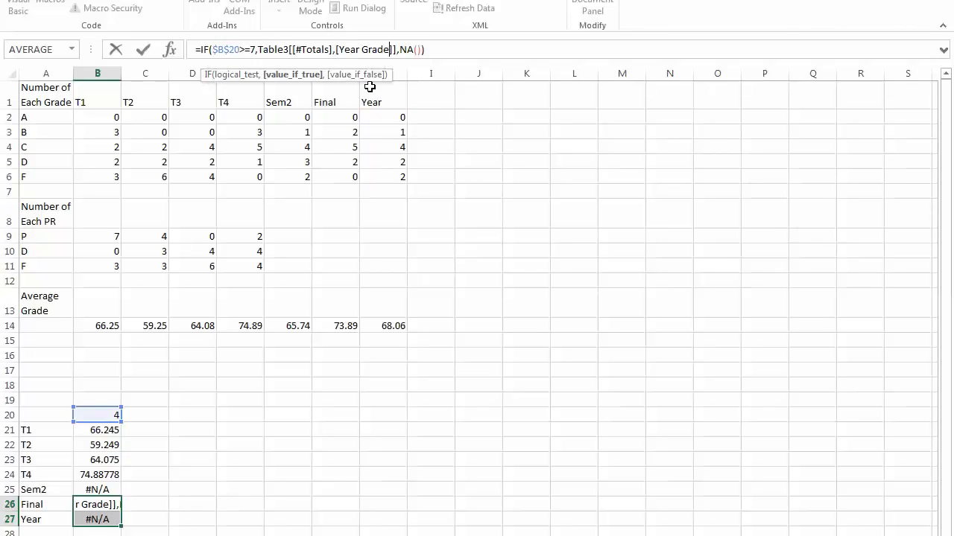
{"action": "key", "text": "Return"}
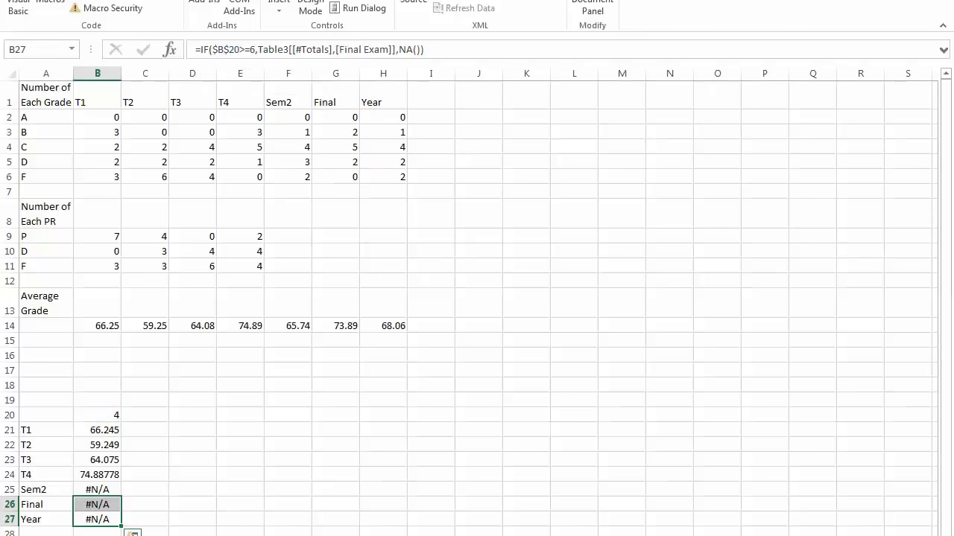
Operate the dashboard sheet's scroll bar and check its effect on the Calc sheet's averages.
{"action": "left_click", "coordinate": [94, 535]}
{"action": "left_click", "coordinate": [94, 389]}
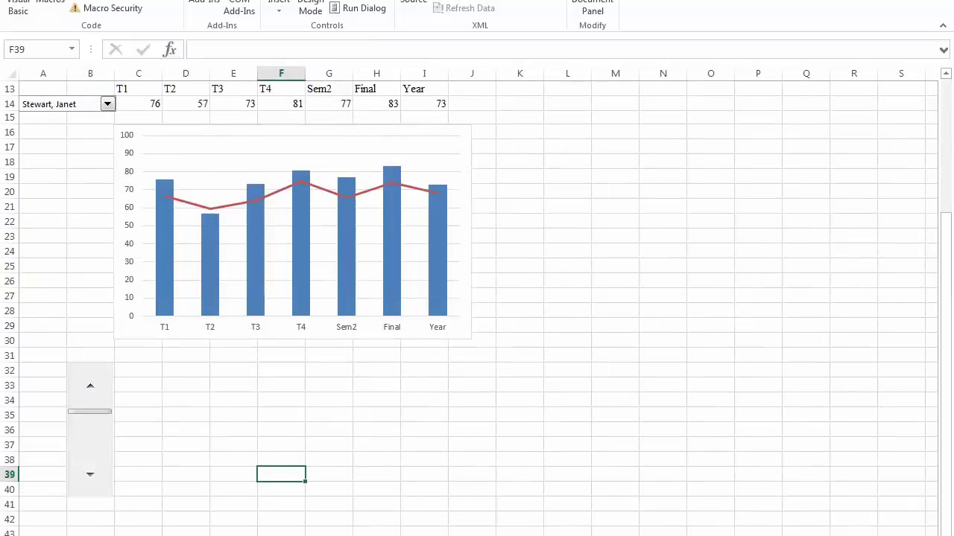
{"action": "left_click", "coordinate": [141, 535]}
{"action": "left_click", "coordinate": [95, 535]}
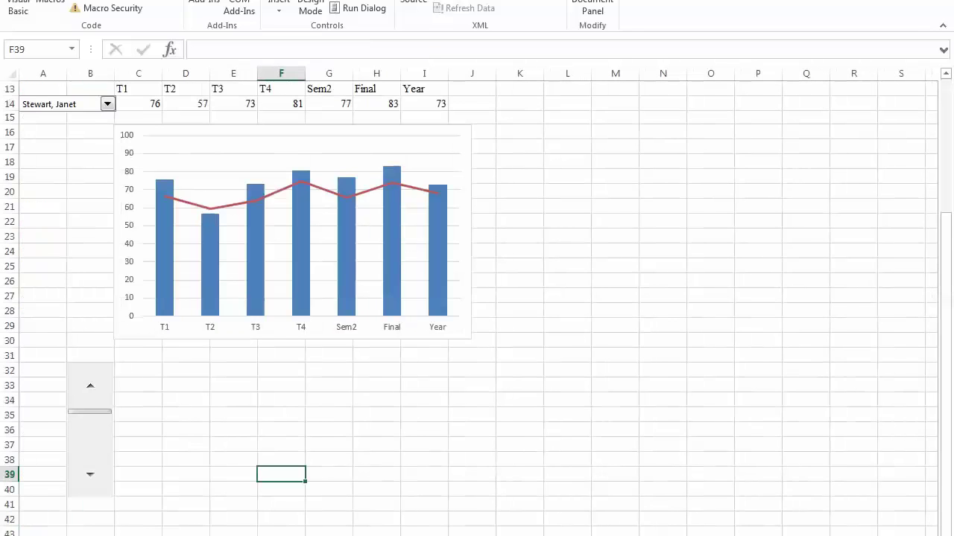